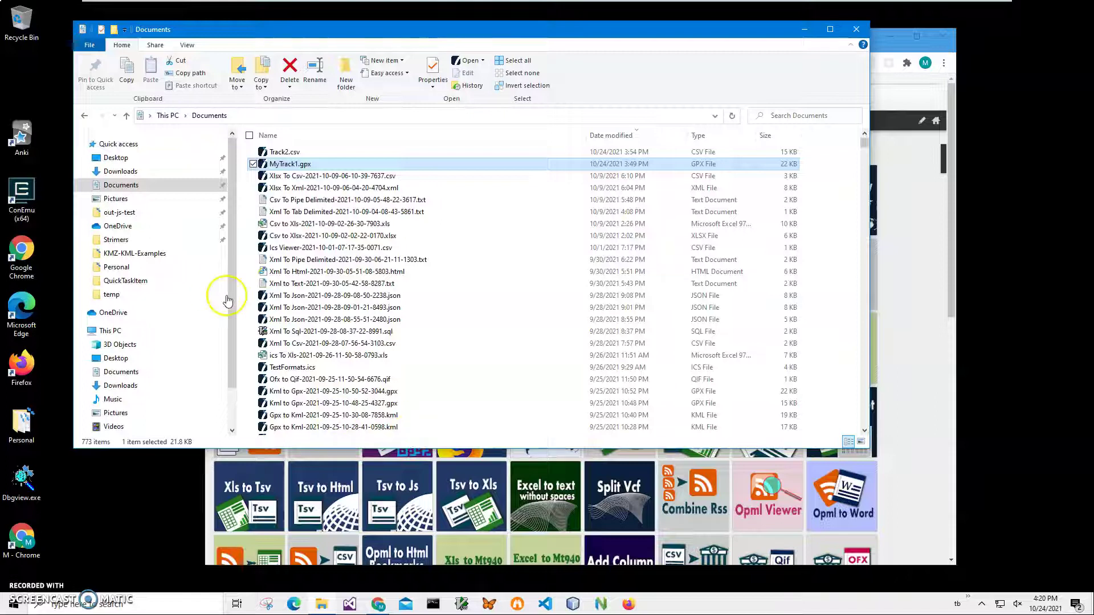
Step: Open MyTrack1.gpx from Documents in the GPX viewer, listing its 184 track records
right_click(284, 165)
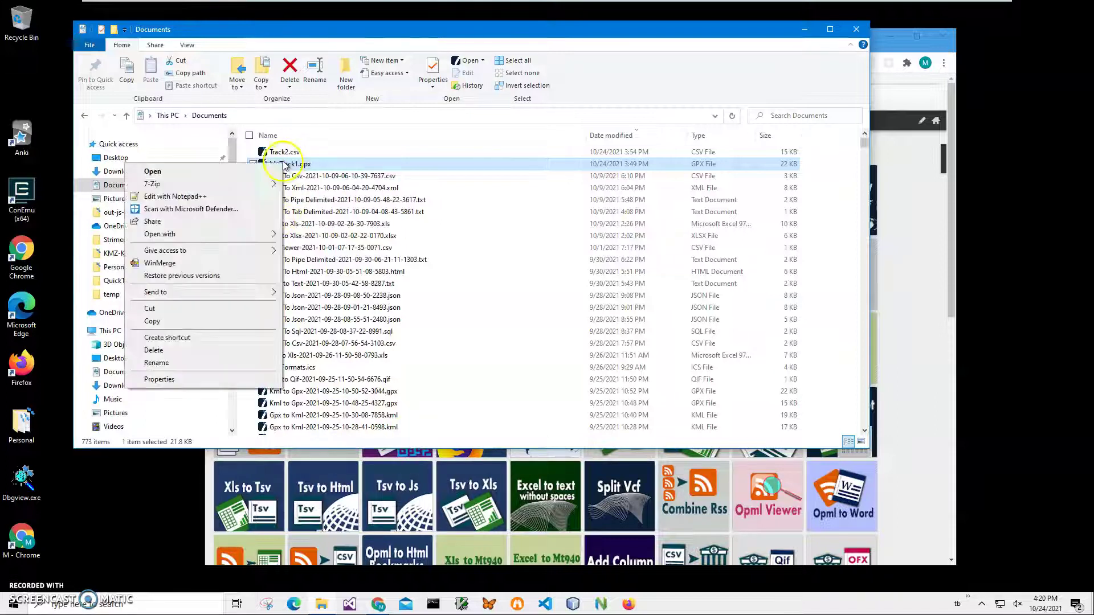
key(Escape)
click(306, 164)
key(Return)
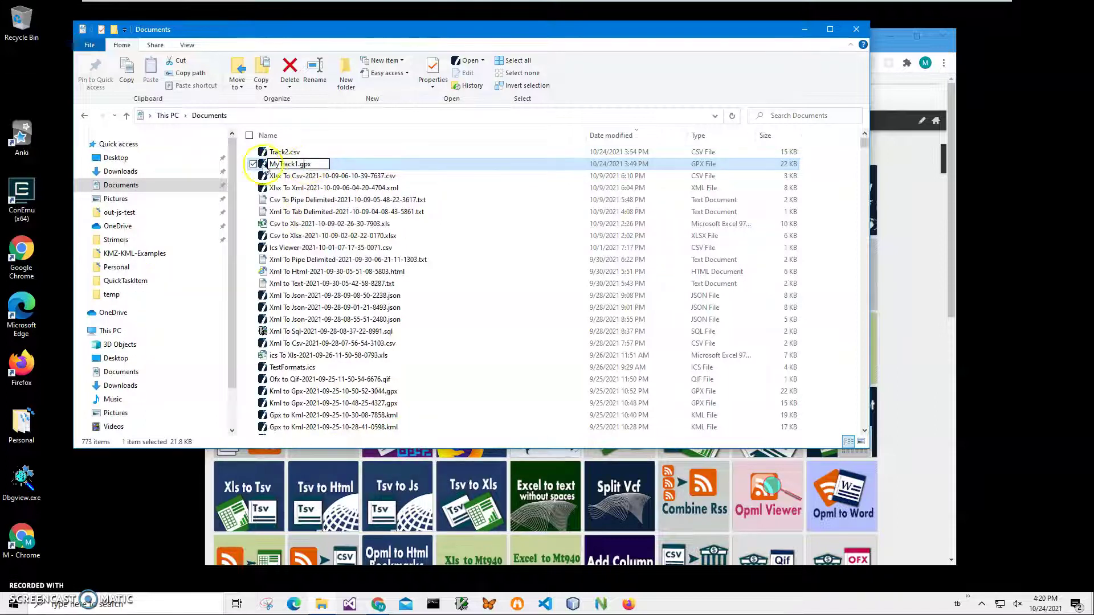
key(Return)
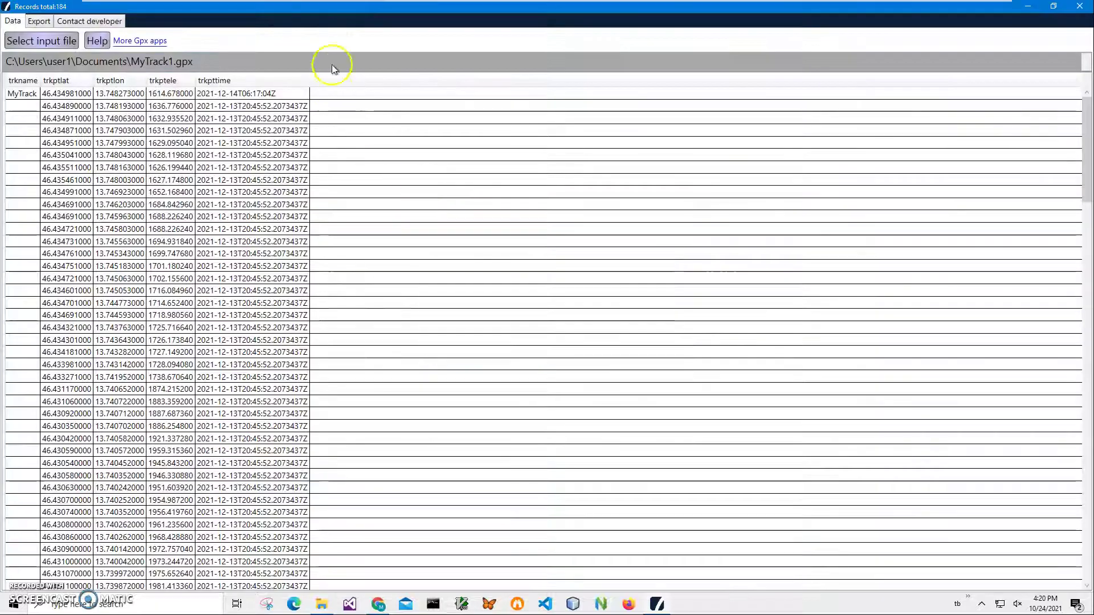
Step: Resize the GPX Viewer window over the file list and glance at its export formats
double_click(318, 7)
drag(323, 55, 468, 73)
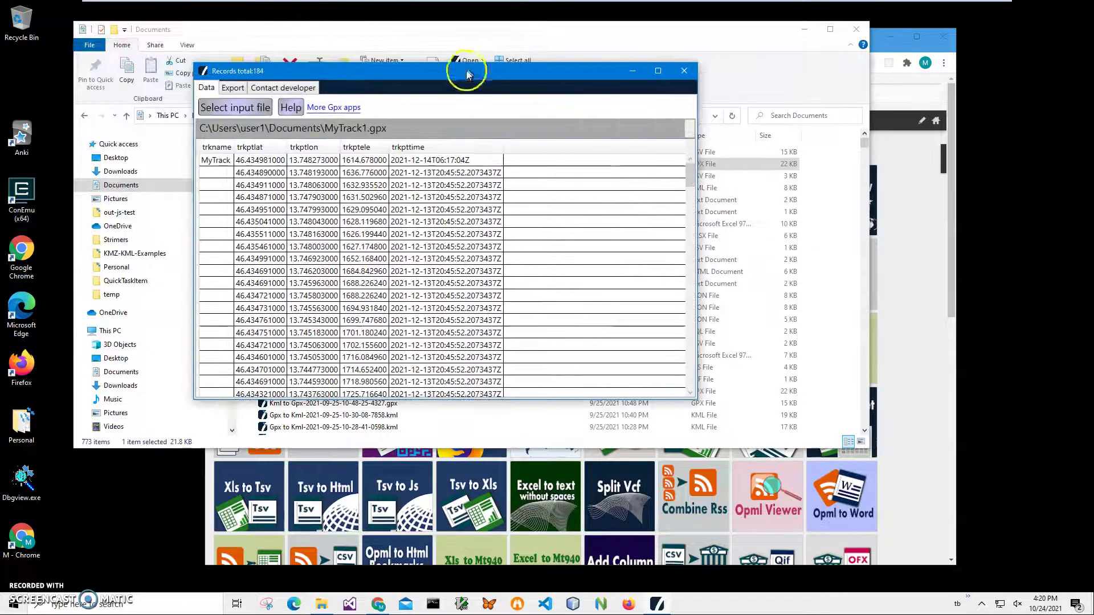
drag(693, 397, 862, 569)
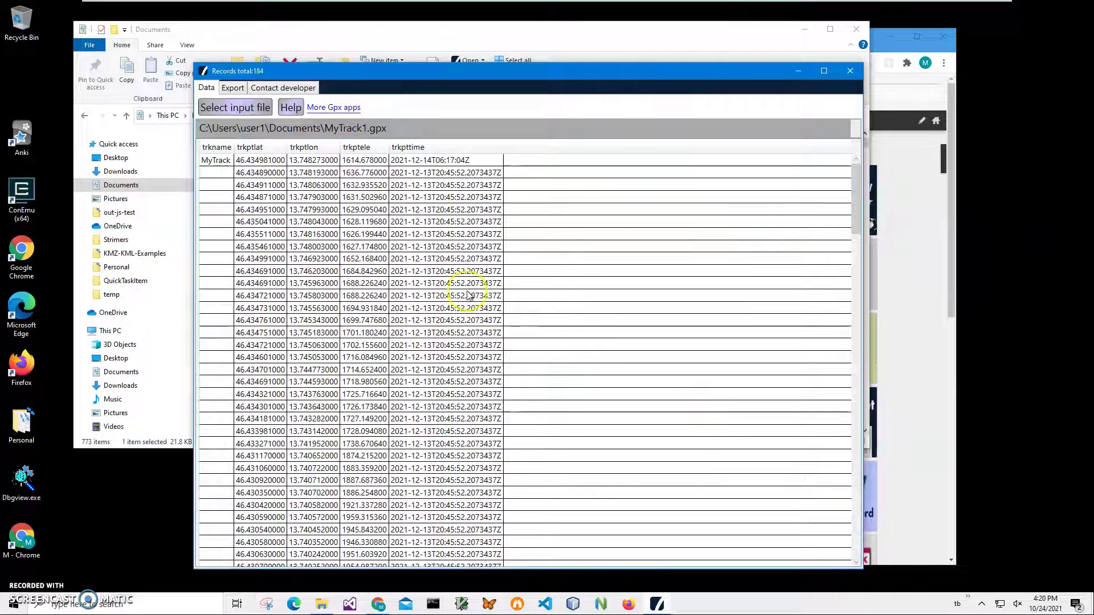
click(232, 88)
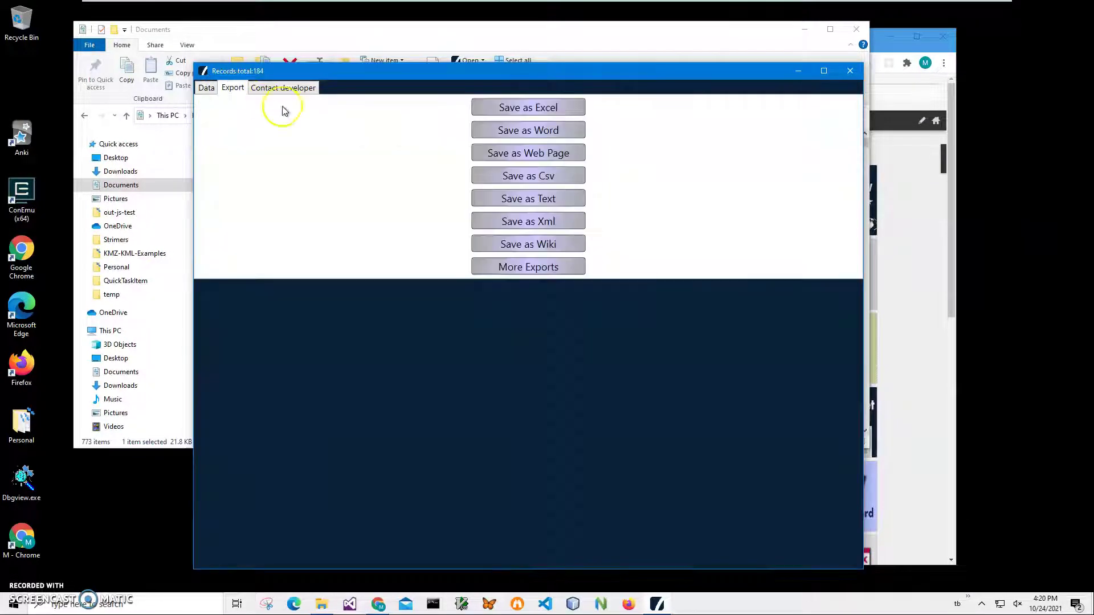
click(207, 88)
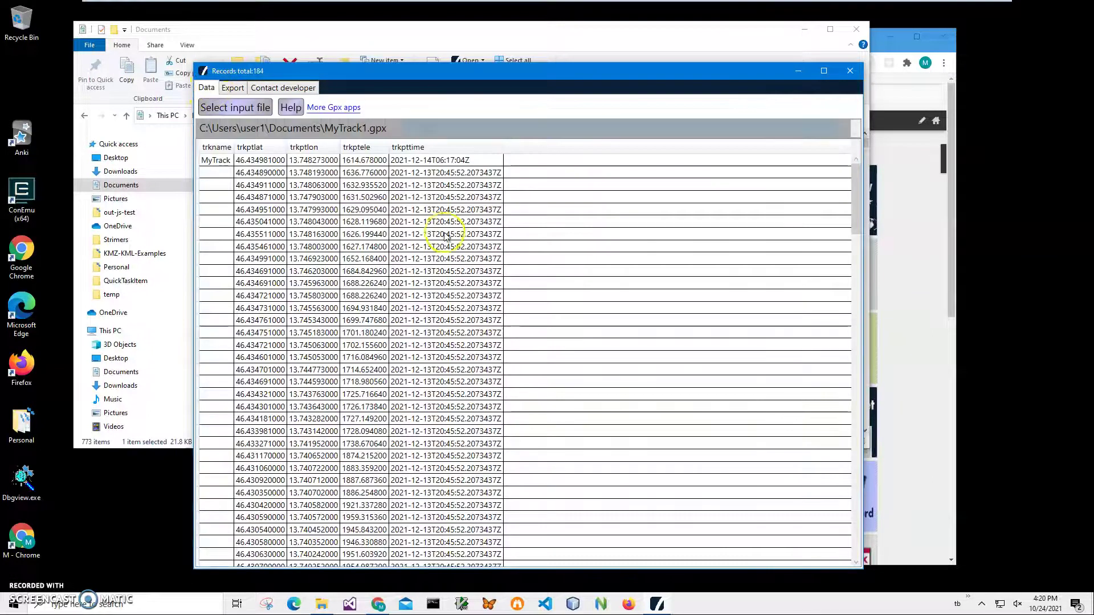
Step: Browse MyTrack1.gpx's latitude, longitude, elevation and time rows, scrolling down the table
click(371, 197)
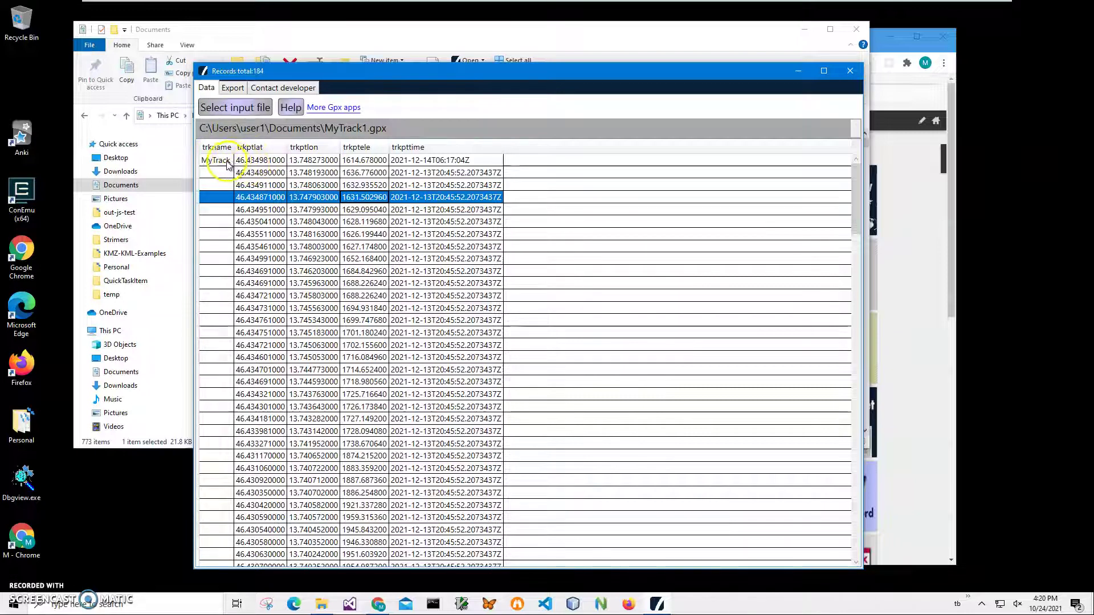
click(228, 162)
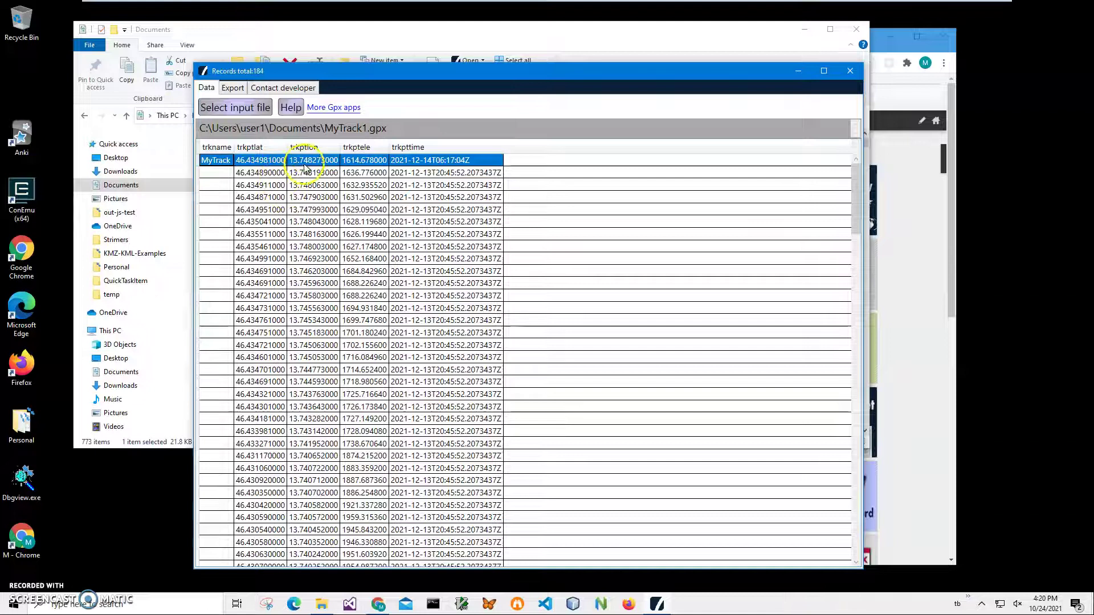
click(445, 175)
click(448, 222)
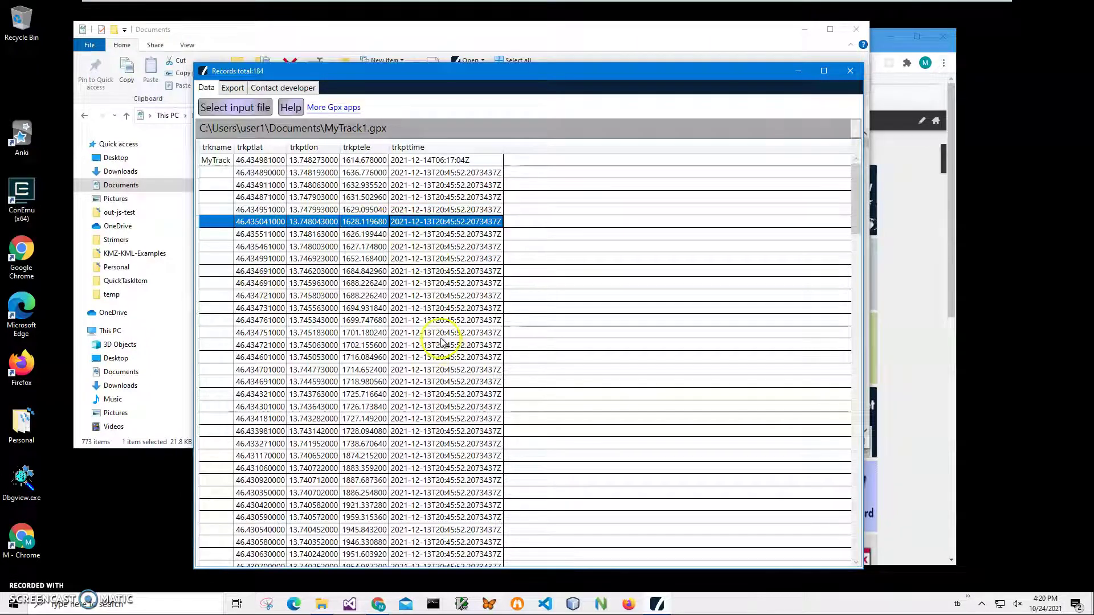
click(407, 309)
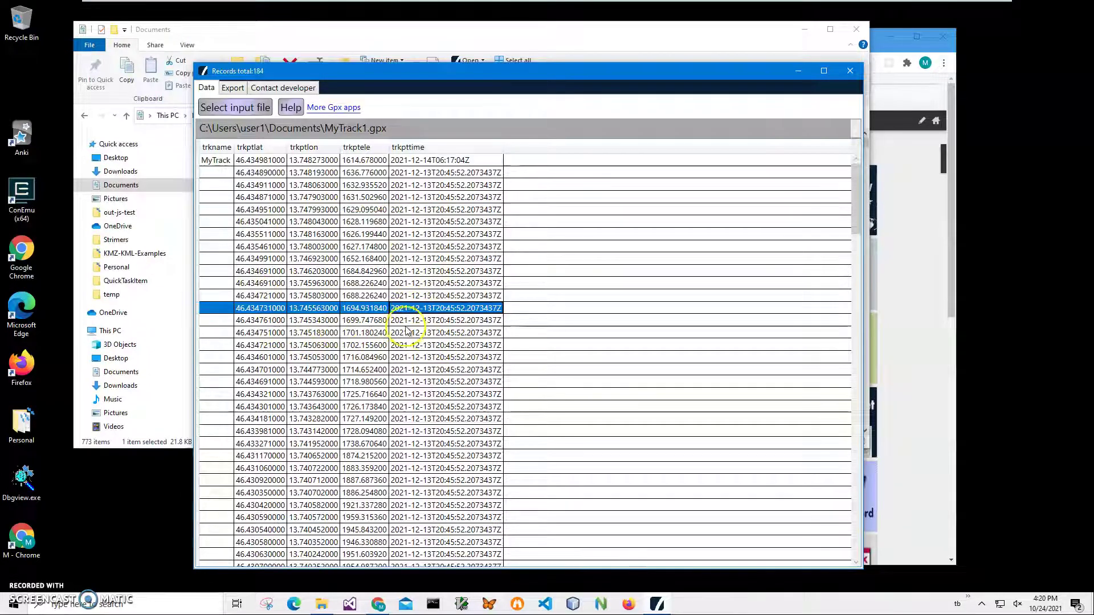
scroll(411, 319, down, 8)
scroll(414, 328, down, 14)
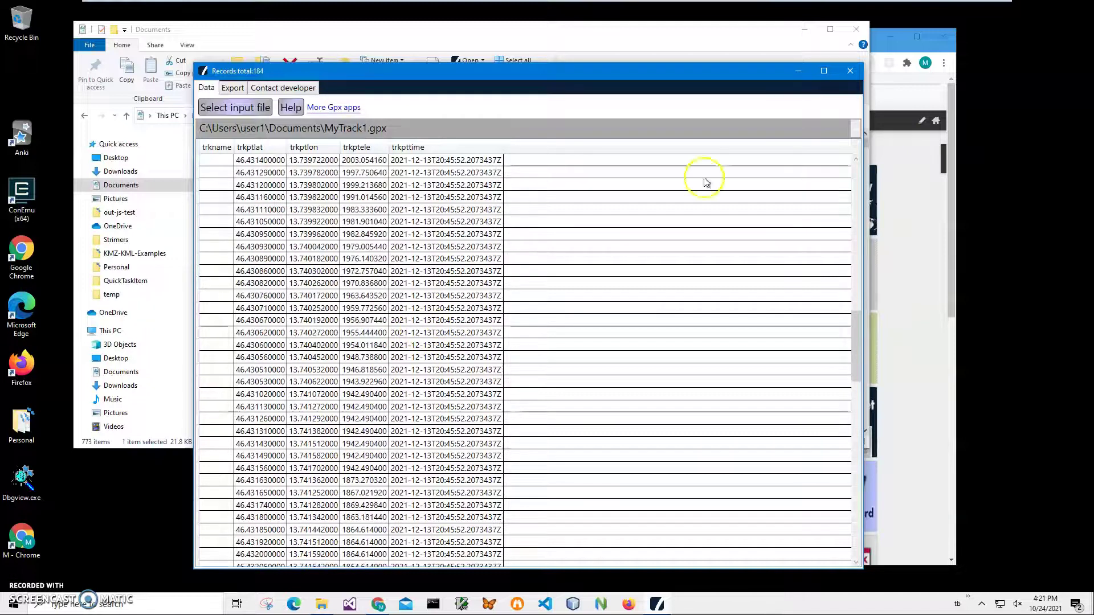
Step: Close the GPX viewer and search whiterocksoftware.com for 'gpx to csv'
click(850, 70)
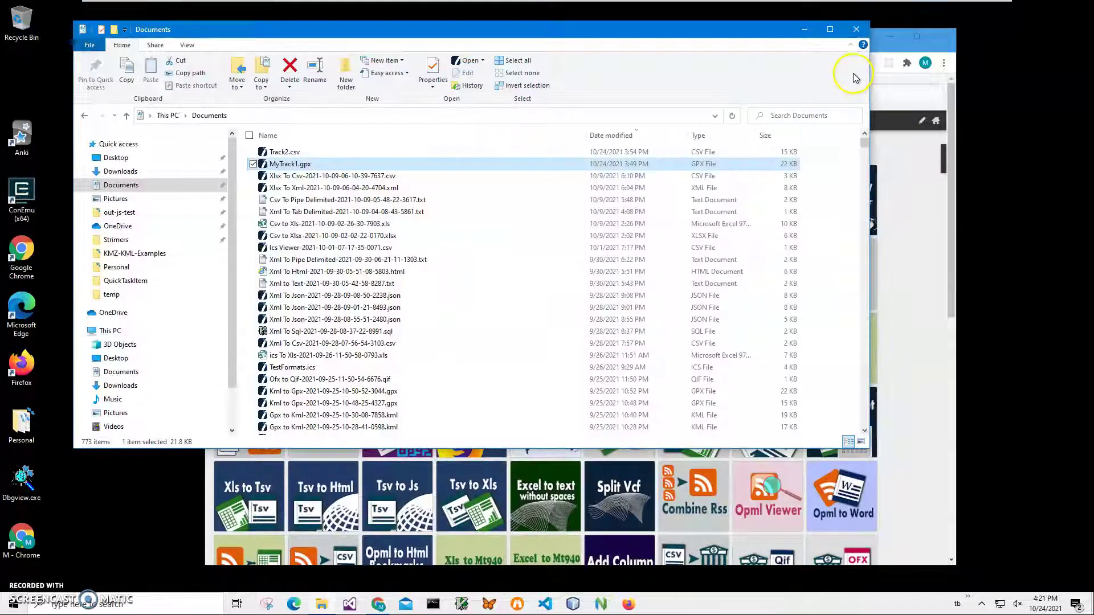
click(883, 46)
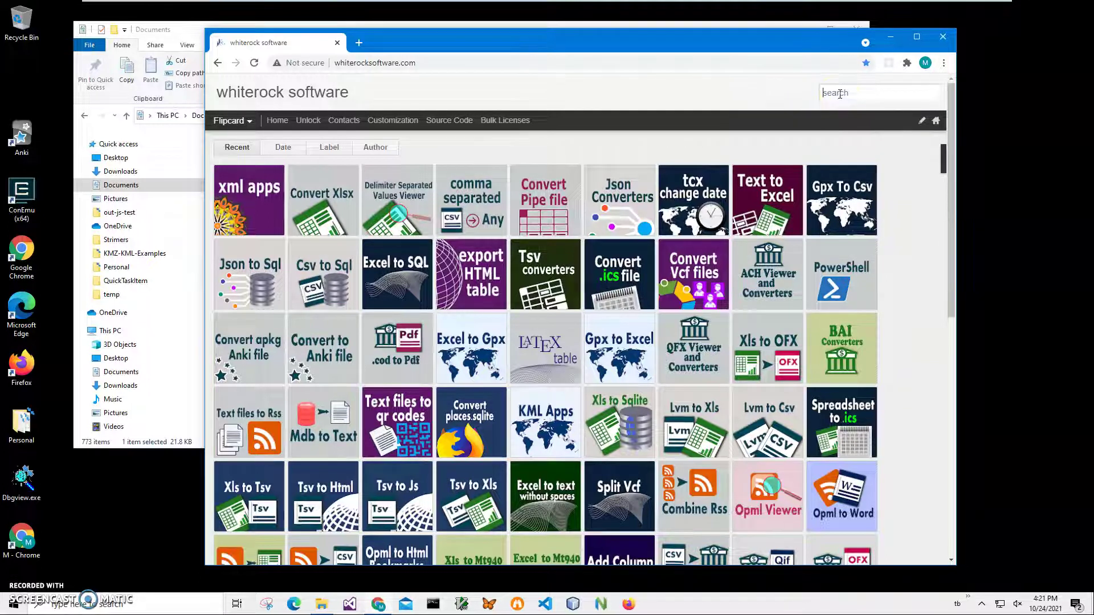
text(px to c)
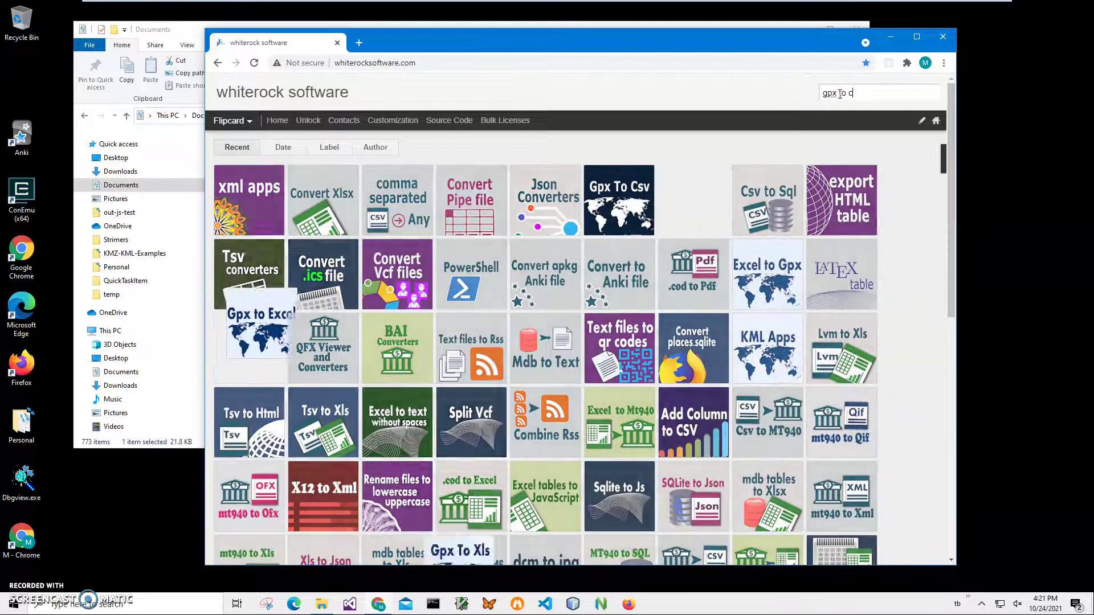
text(sv)
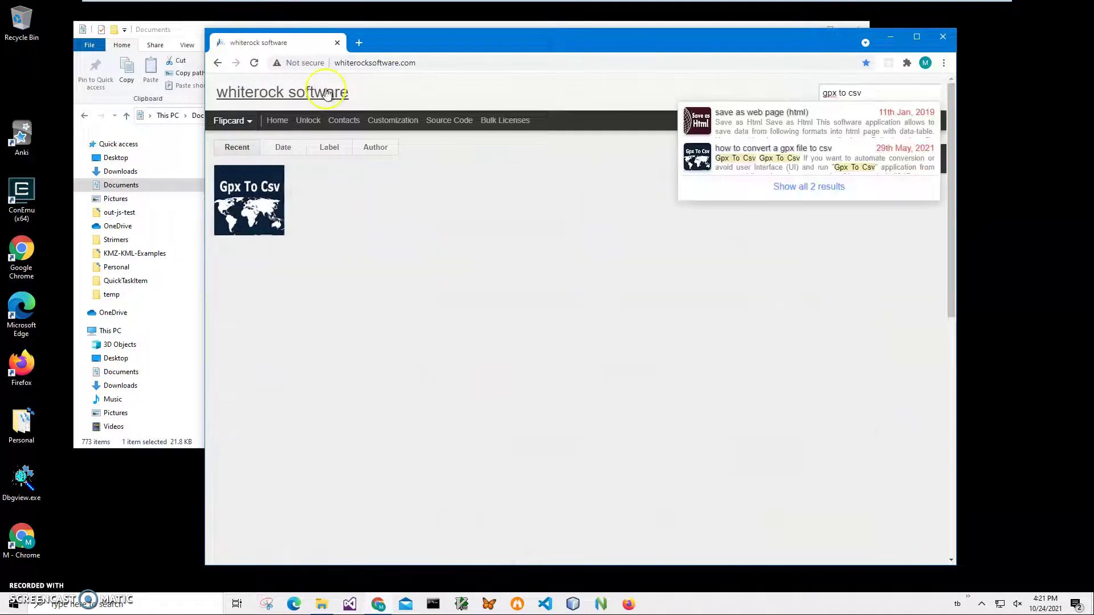
Step: Open the Gpx To Csv article and download the GpxToCsvSetup (1).zip installer
click(272, 194)
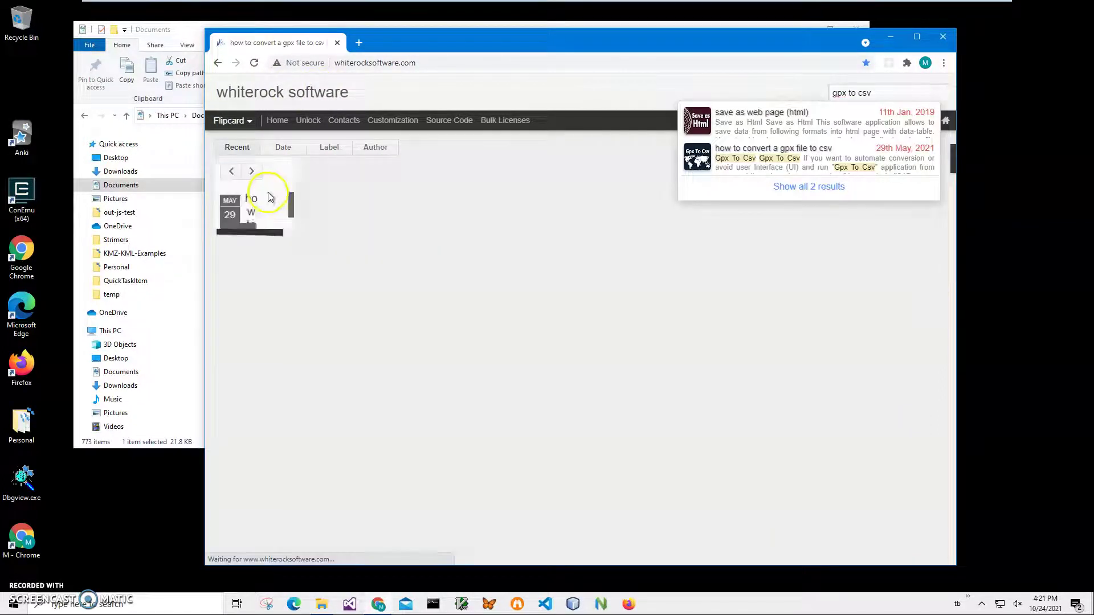
click(528, 239)
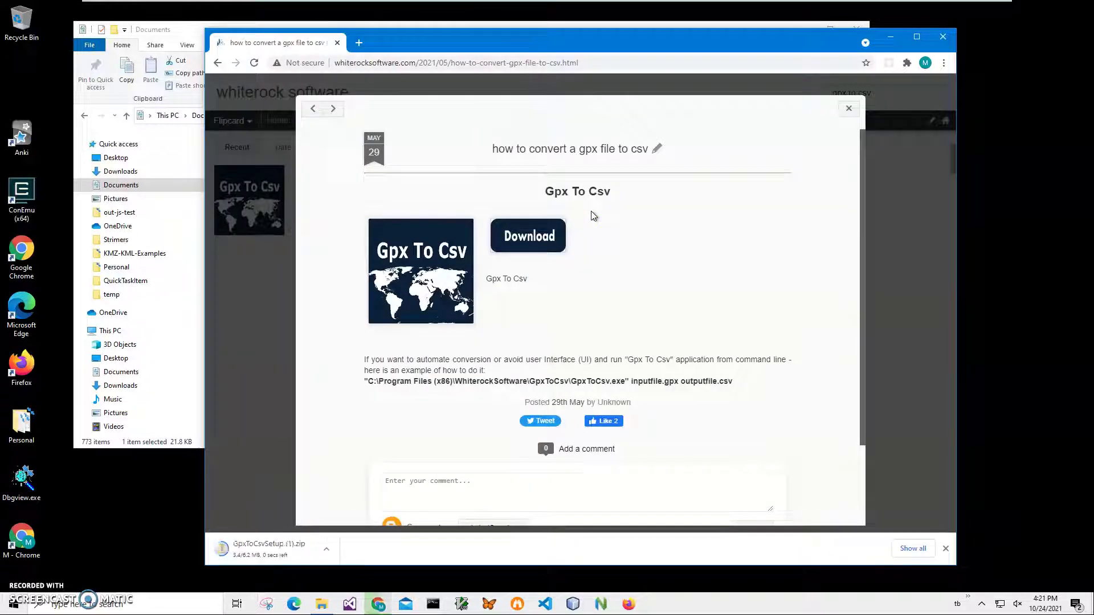
Step: Launch GpxToCsvSetup.msi from the downloaded zip and allow the unrecognised installer to run
click(282, 551)
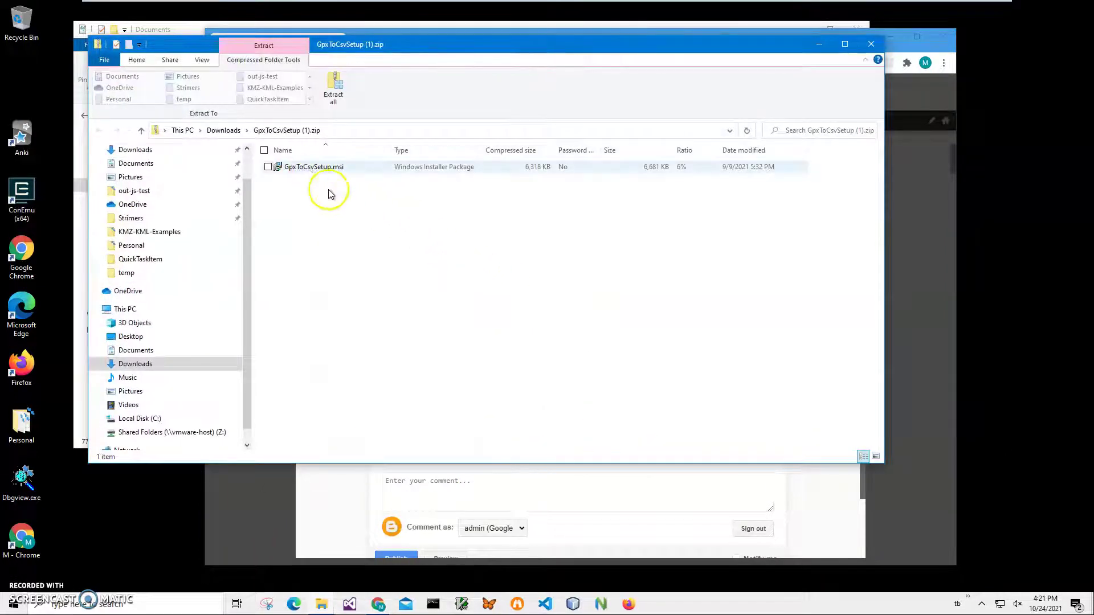
click(308, 173)
double_click(307, 172)
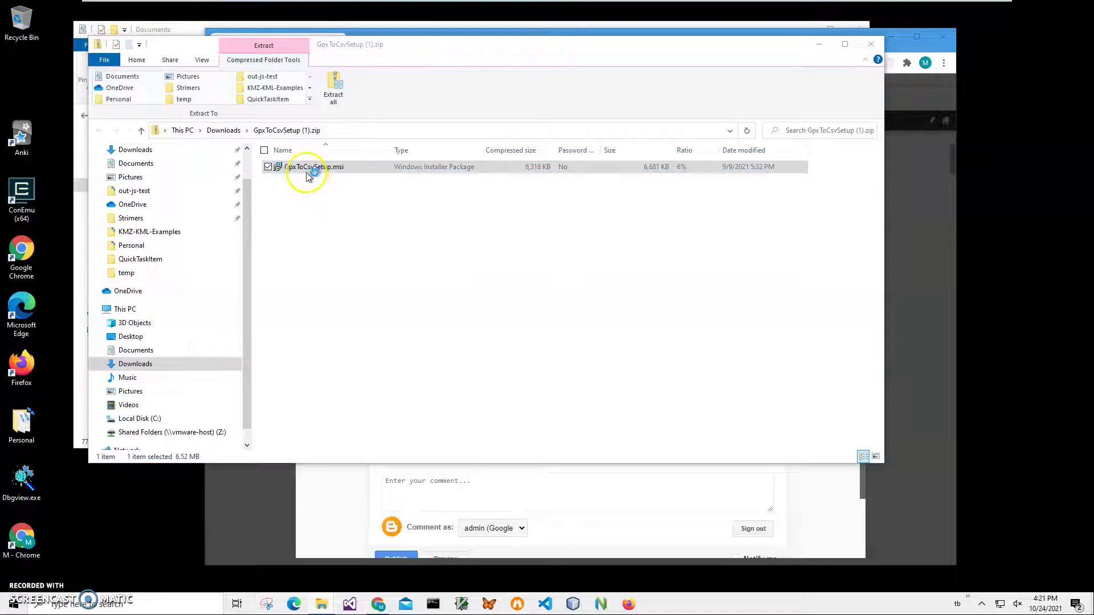
click(424, 219)
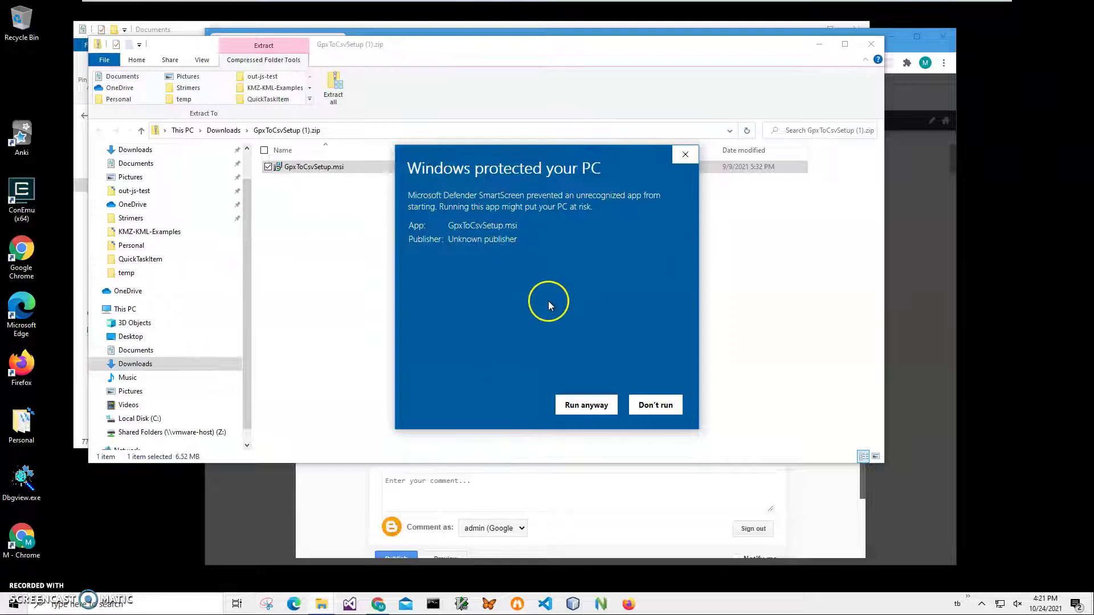
drag(519, 239, 391, 237)
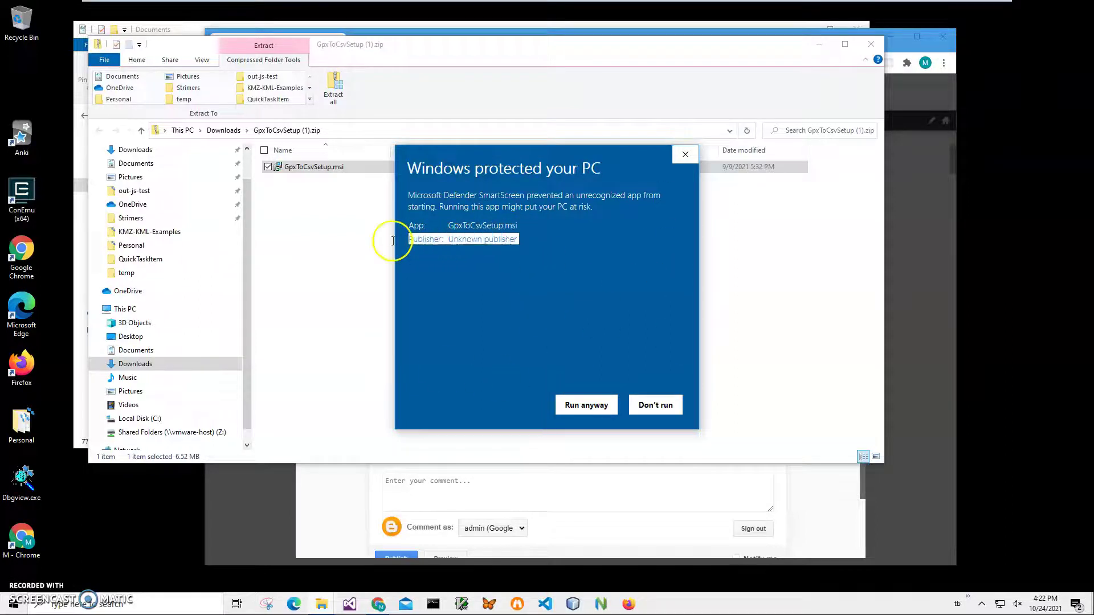
click(502, 269)
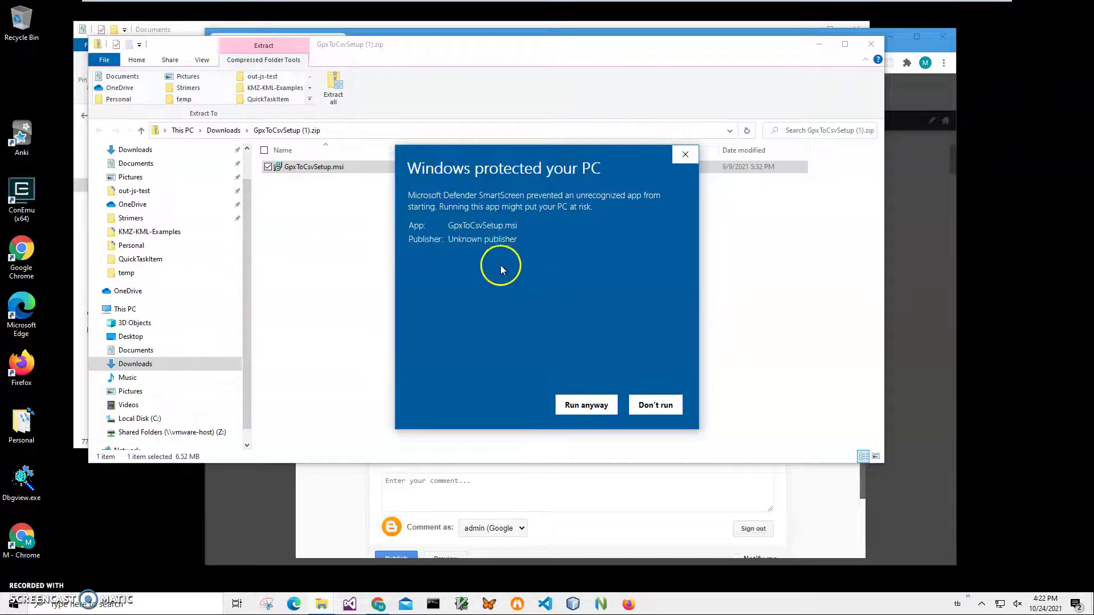
click(590, 406)
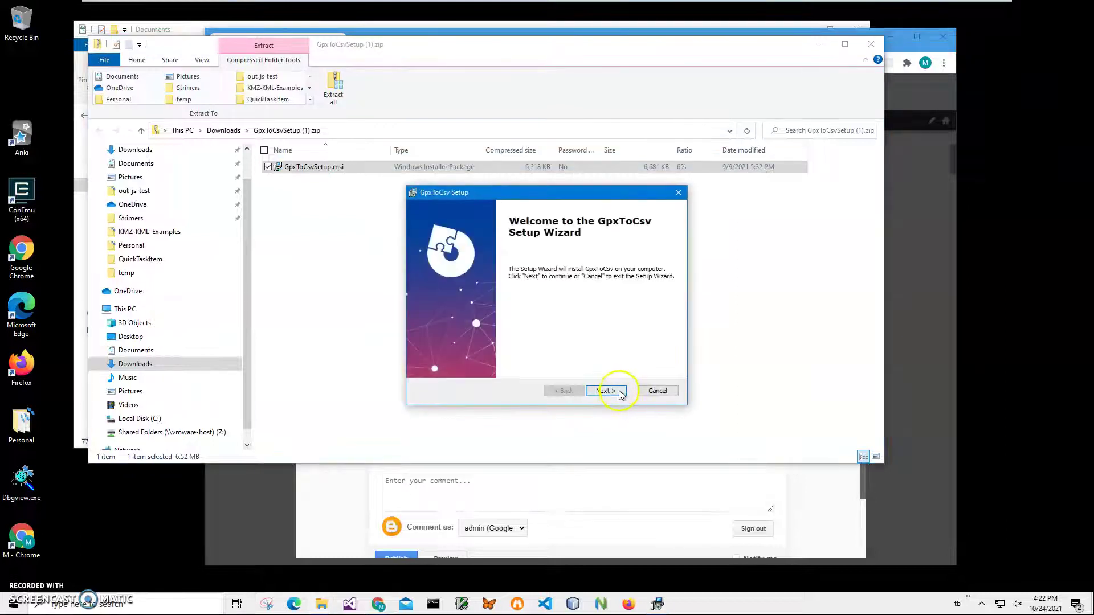
Step: Install GpxToCsv to the default folder, approving the administrator prompt
click(606, 392)
click(618, 391)
click(610, 391)
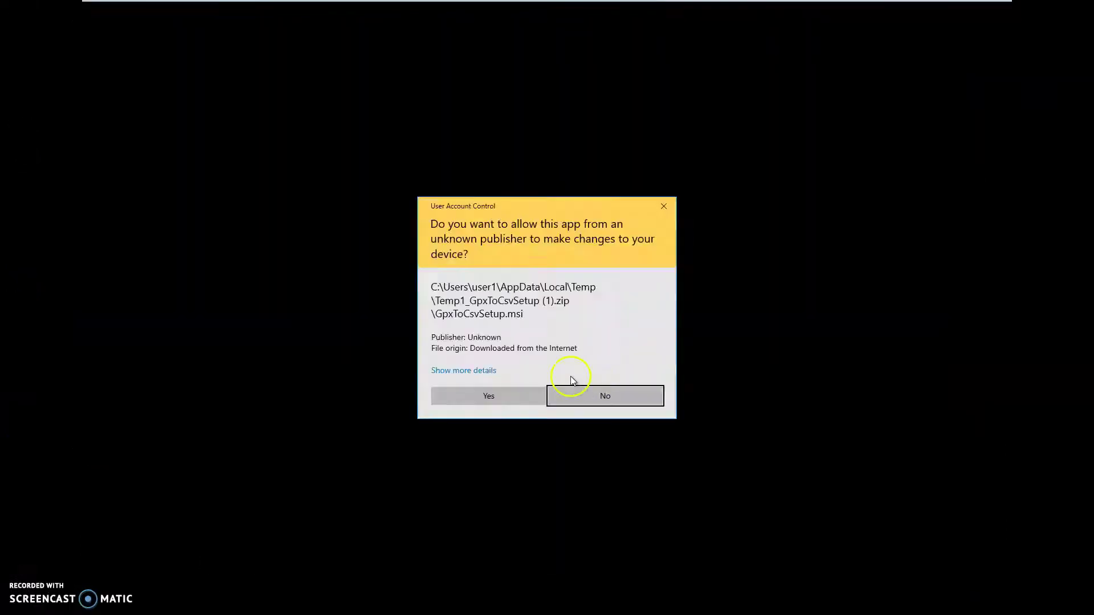
click(520, 395)
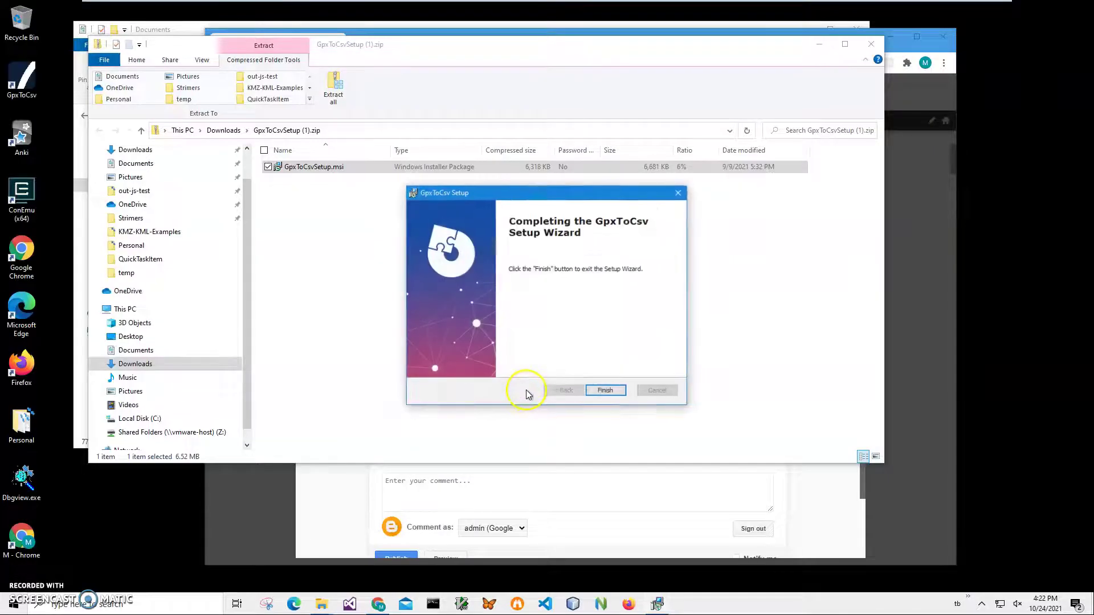
Step: Finish setup, launch GpxToCsv from the desktop, and close the zip, Chrome and Documents windows
click(605, 391)
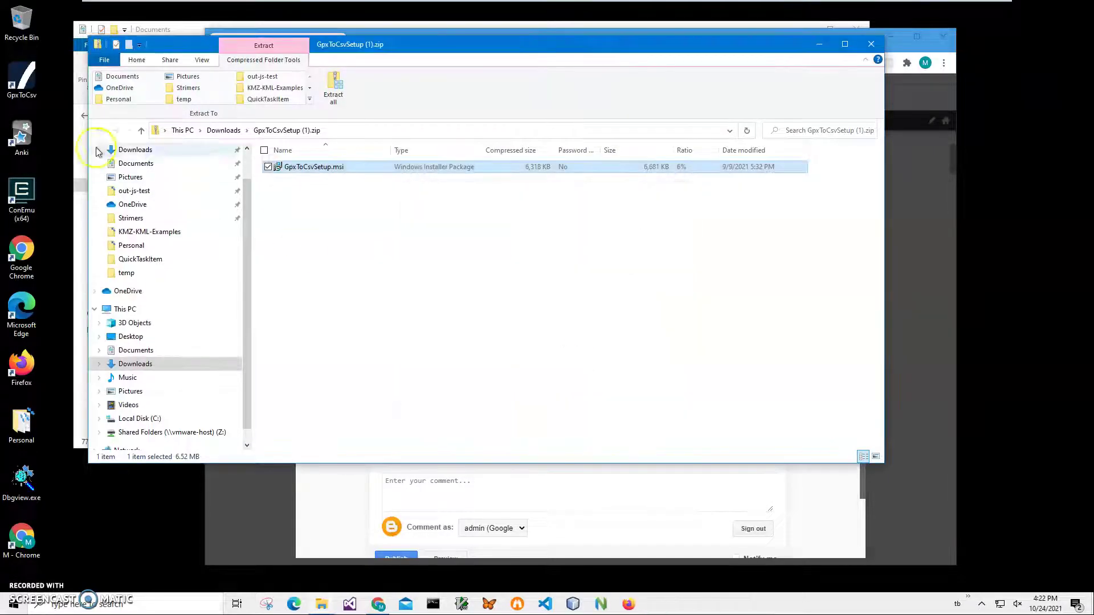
double_click(26, 86)
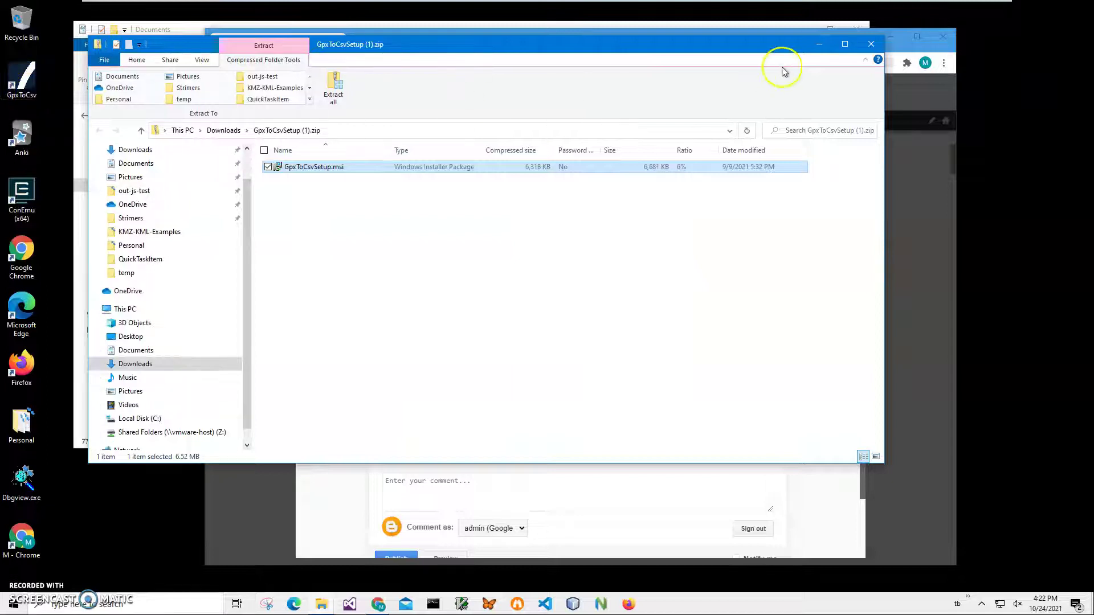
click(870, 44)
click(943, 36)
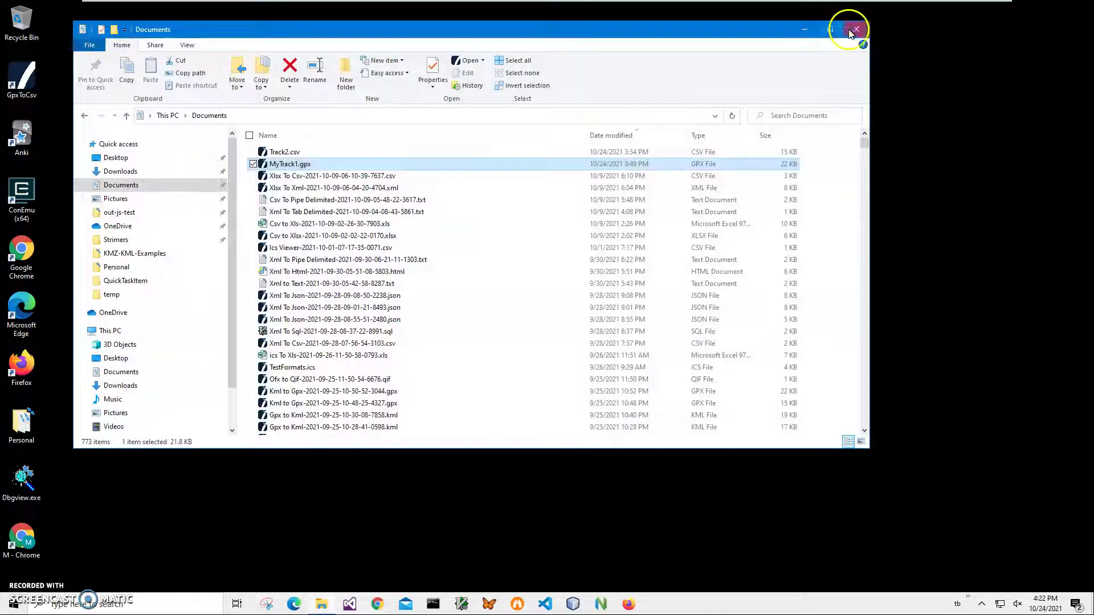
click(856, 29)
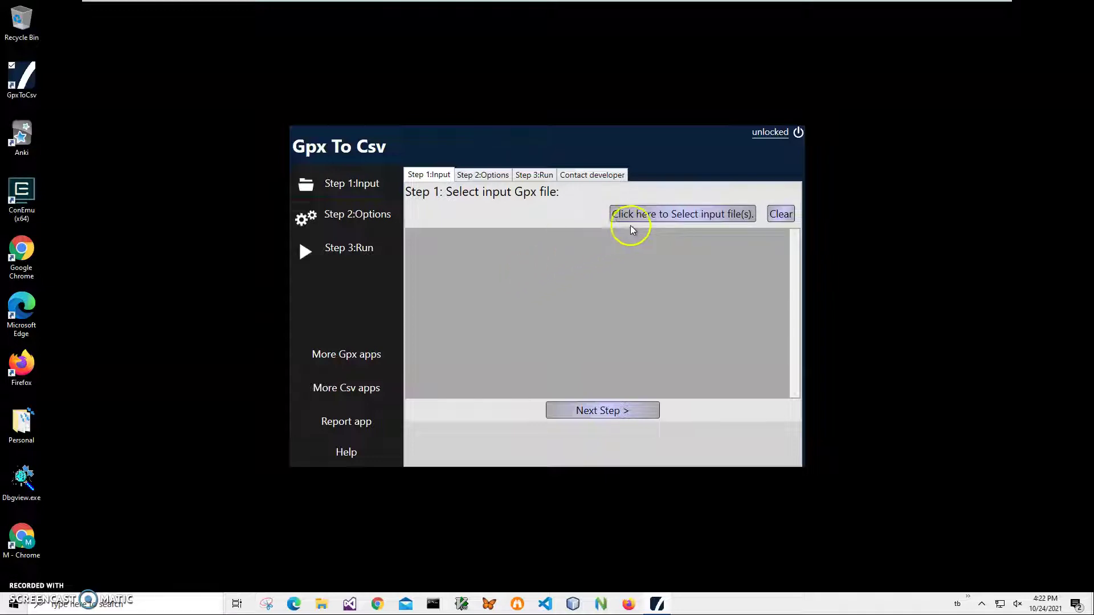
Step: Choose C:\Users\user1\Documents\MyTrack1.gpx as GpxToCsv's input file
click(702, 217)
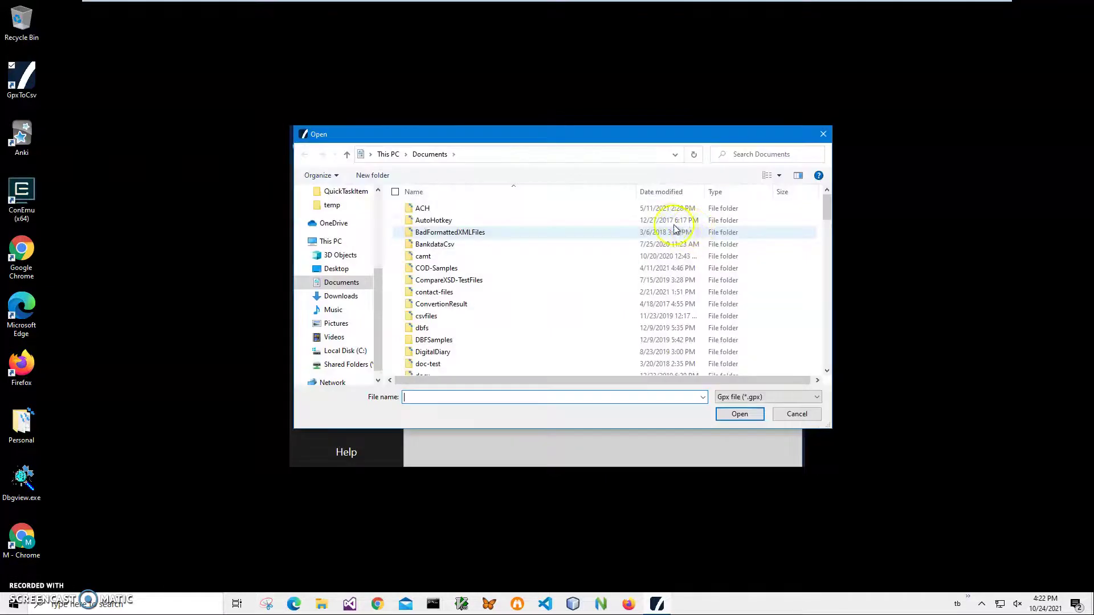
drag(826, 208, 836, 341)
click(450, 326)
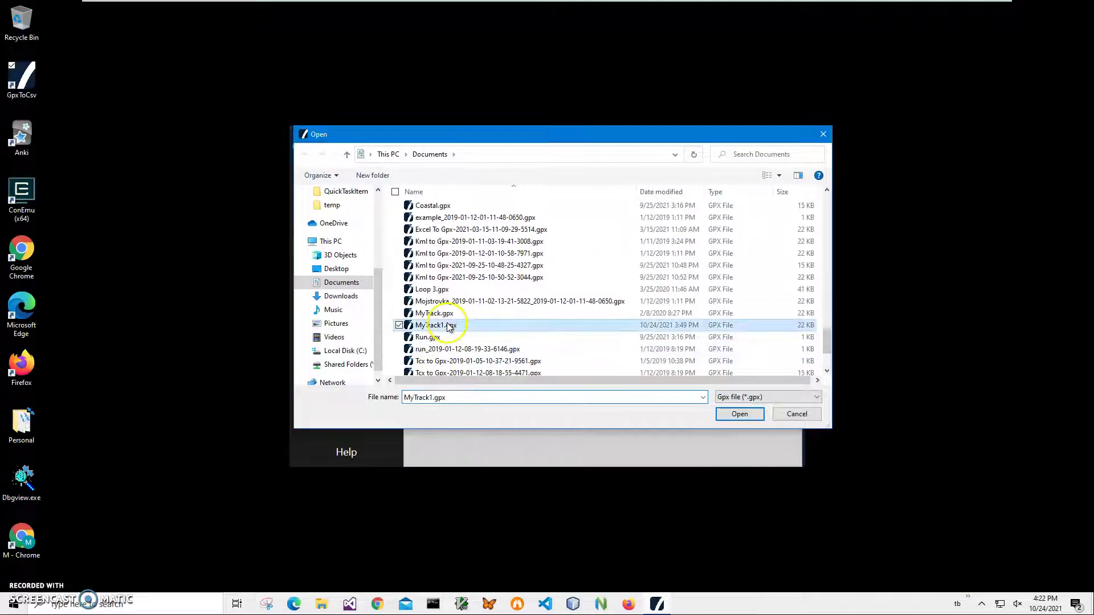
click(744, 416)
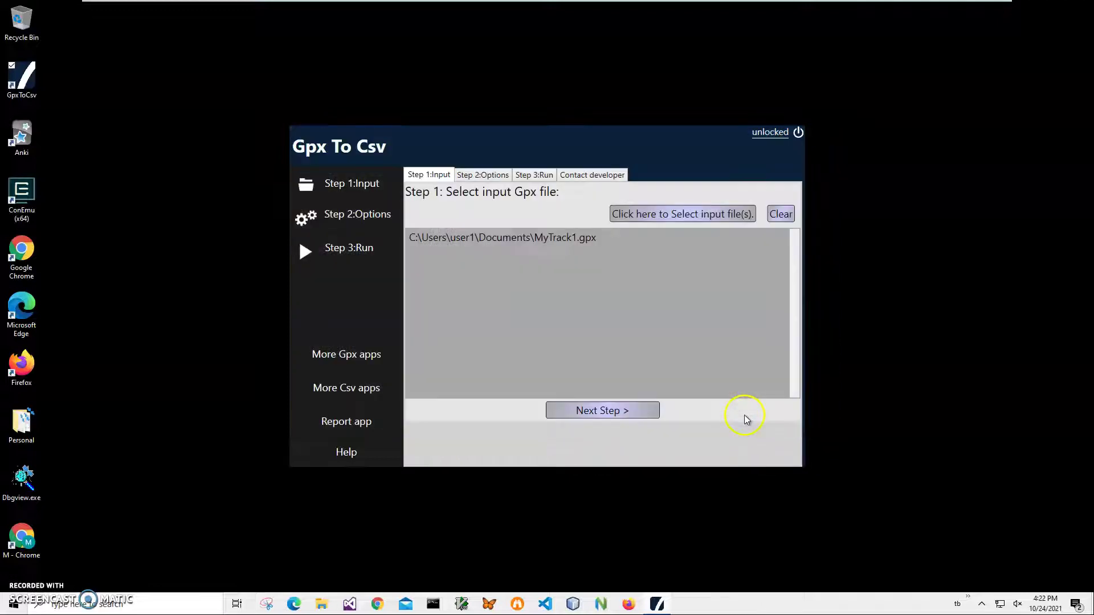
click(605, 417)
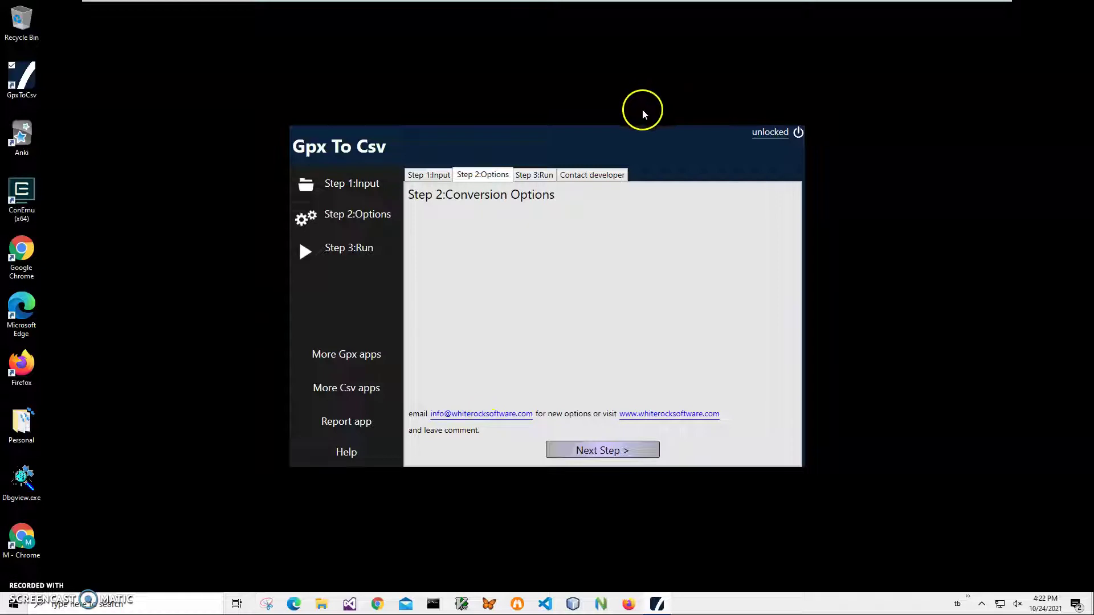
click(624, 451)
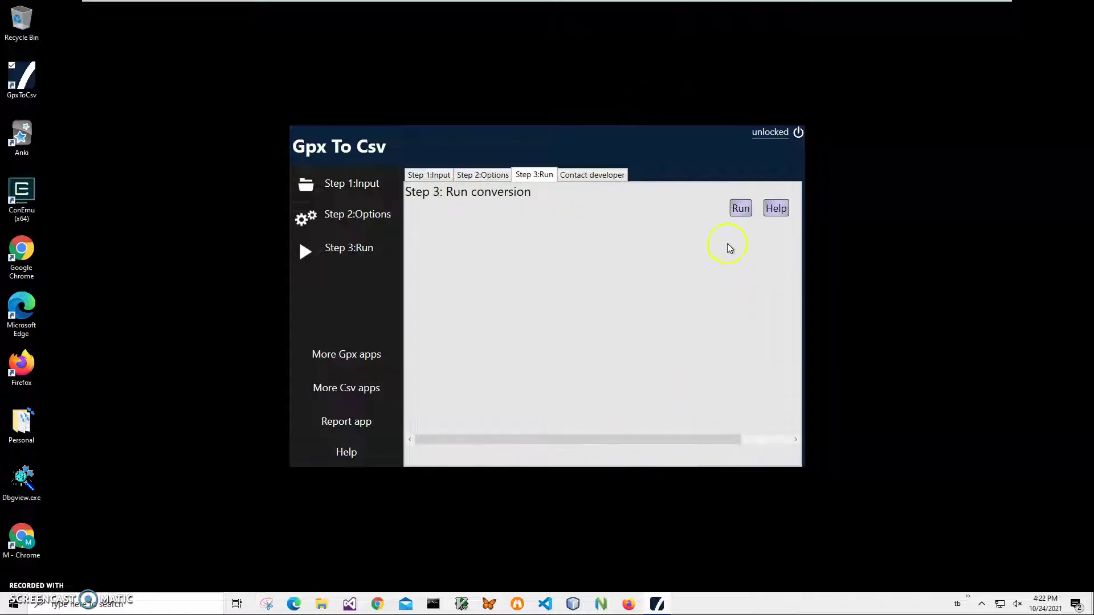
click(741, 209)
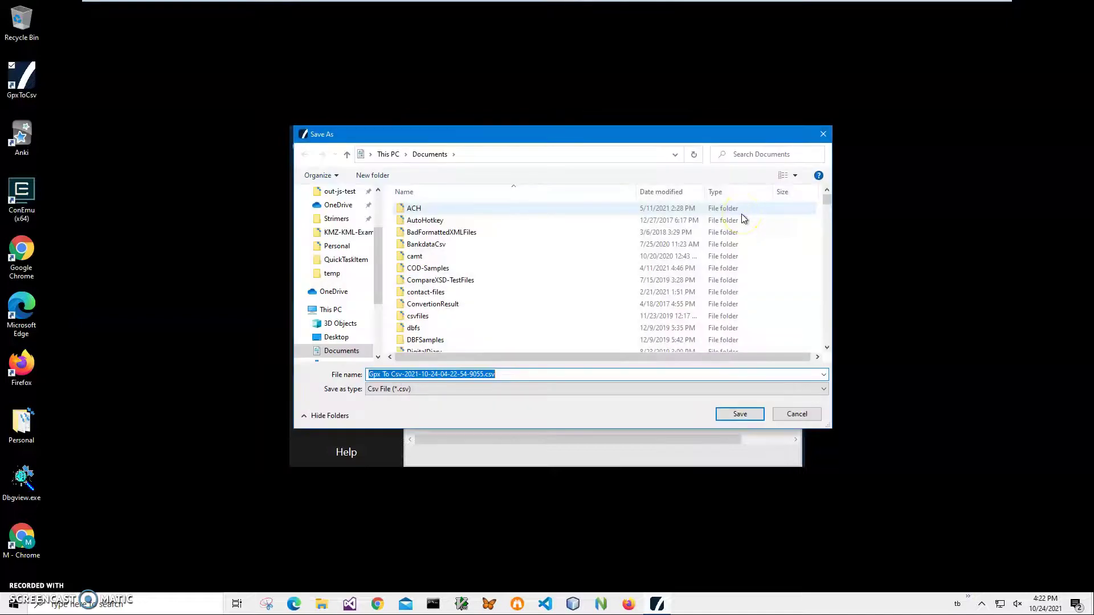
click(604, 157)
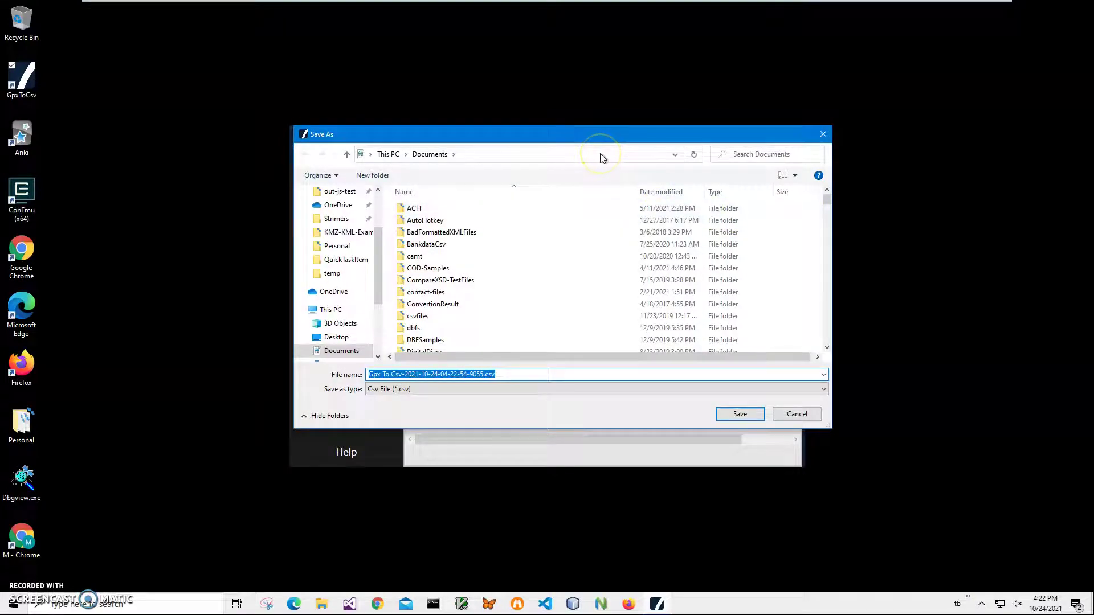
click(737, 420)
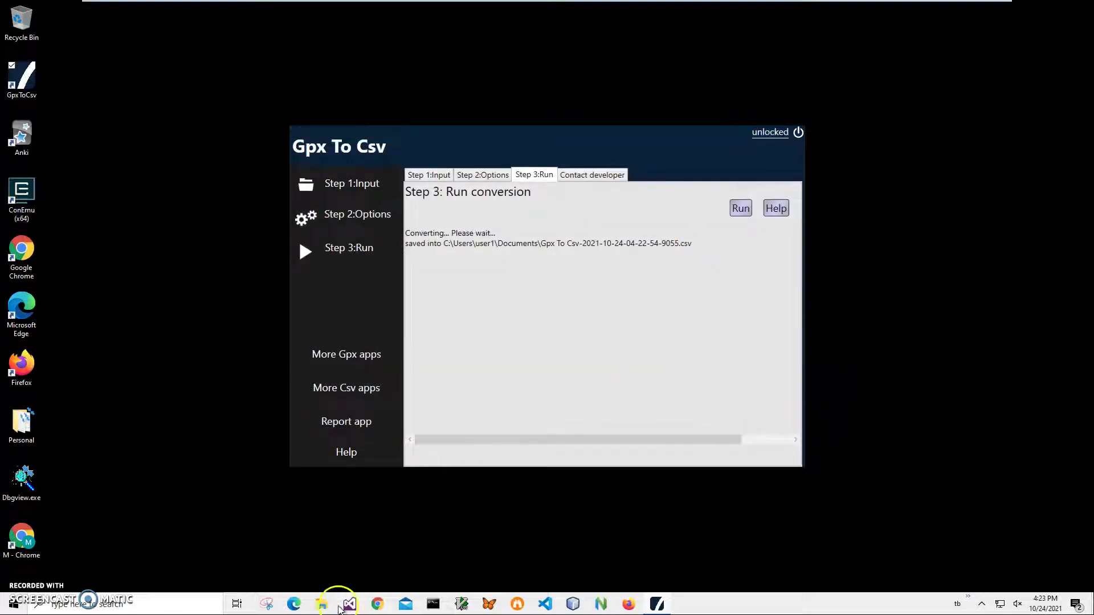
Step: Open the new CSV from File Explorer's Recent files in Notepad
click(322, 604)
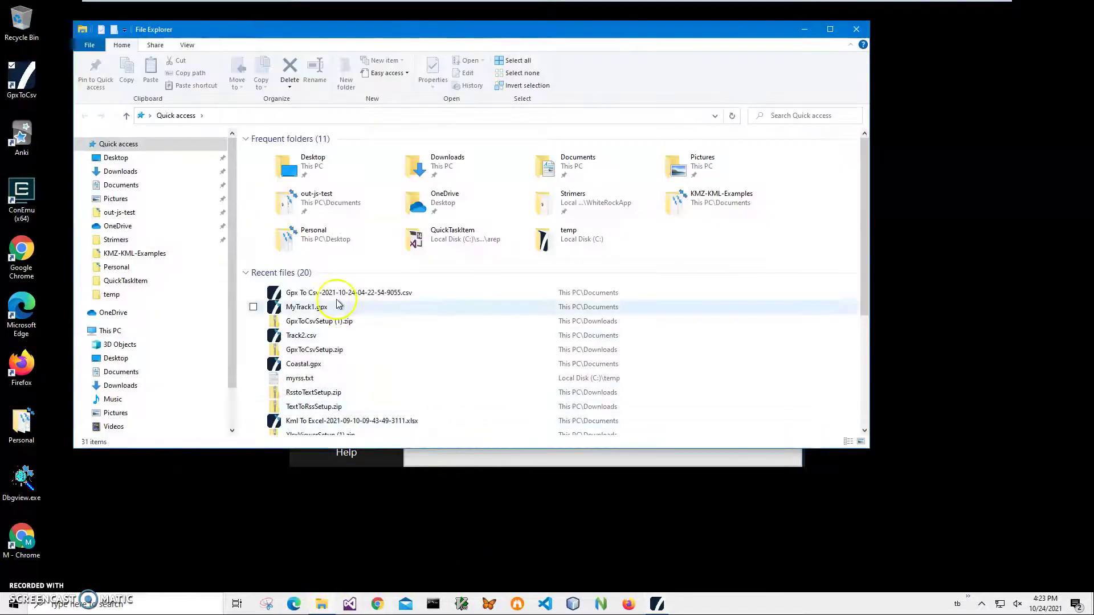
right_click(319, 296)
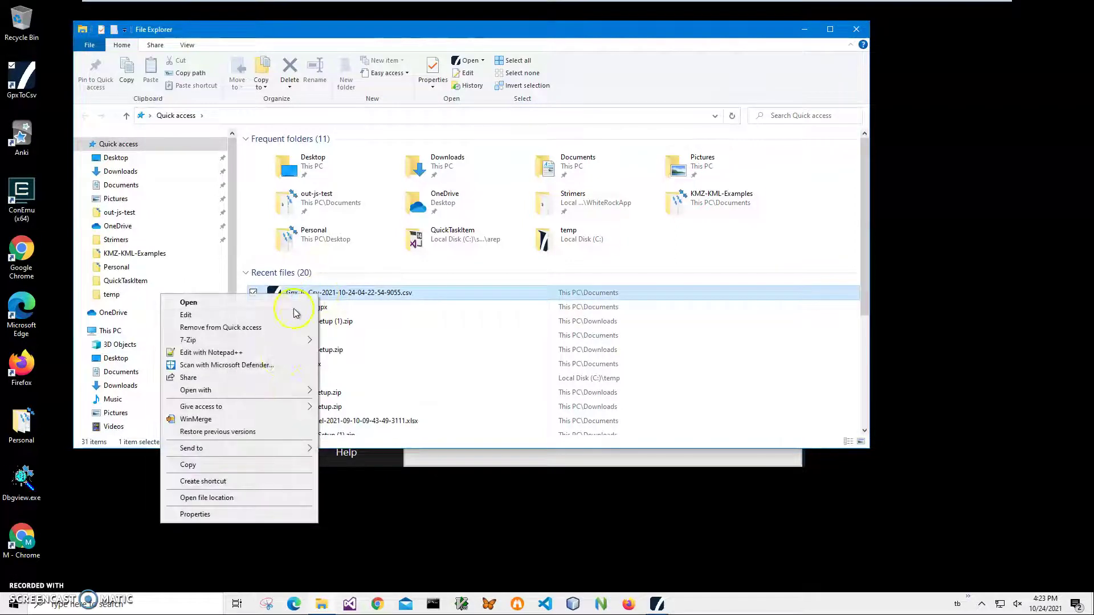
mouse_move(266, 395)
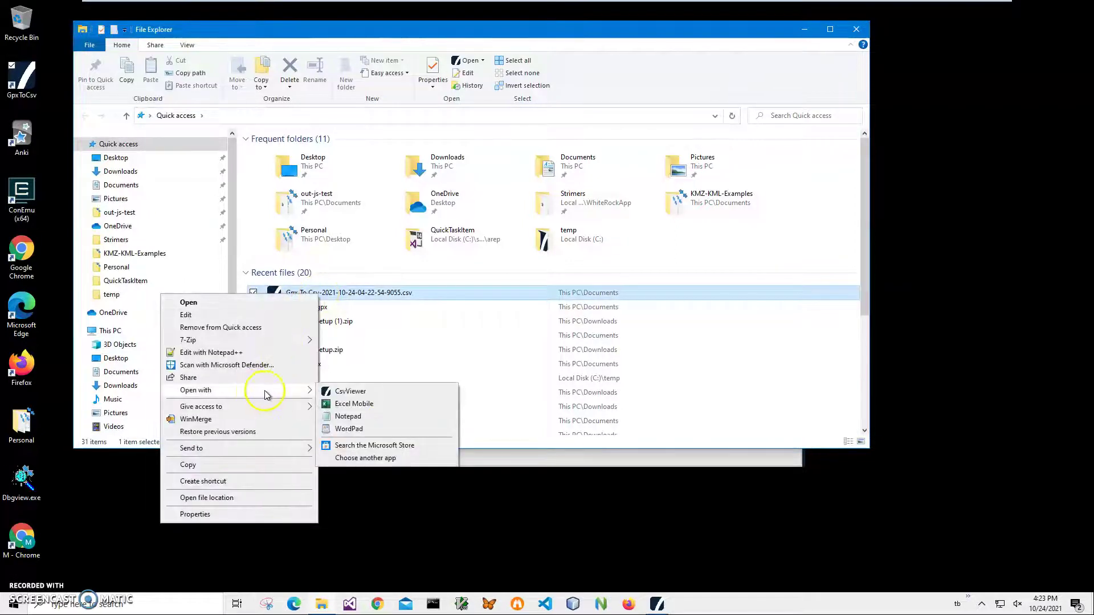
click(363, 419)
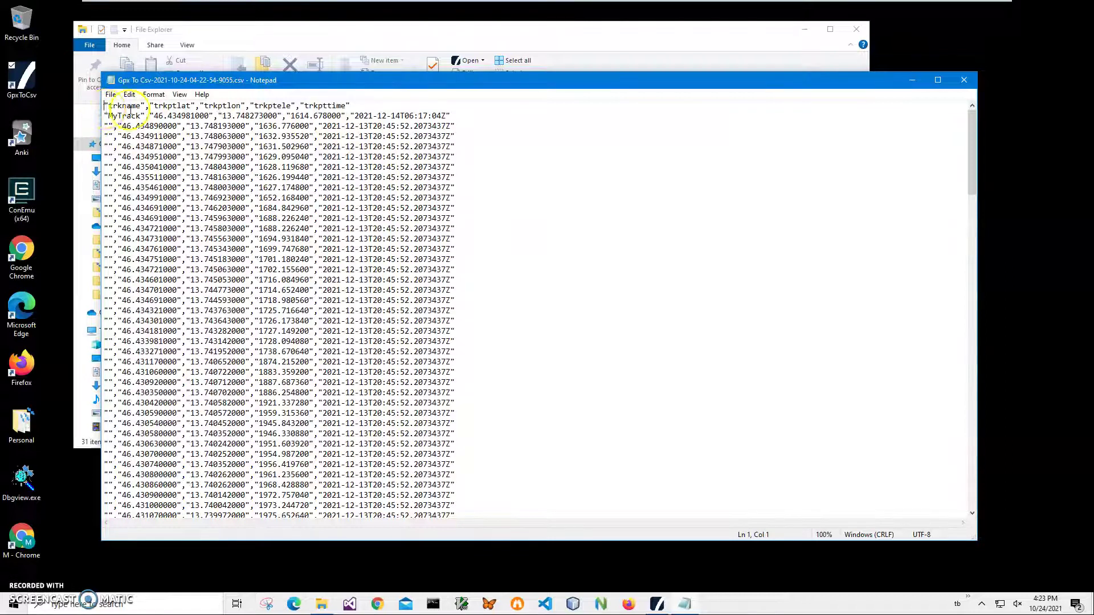
Step: Inspect the trkname, trkptlat, trkptlon, trkptele, trkpttime header line, then close Notepad
double_click(149, 106)
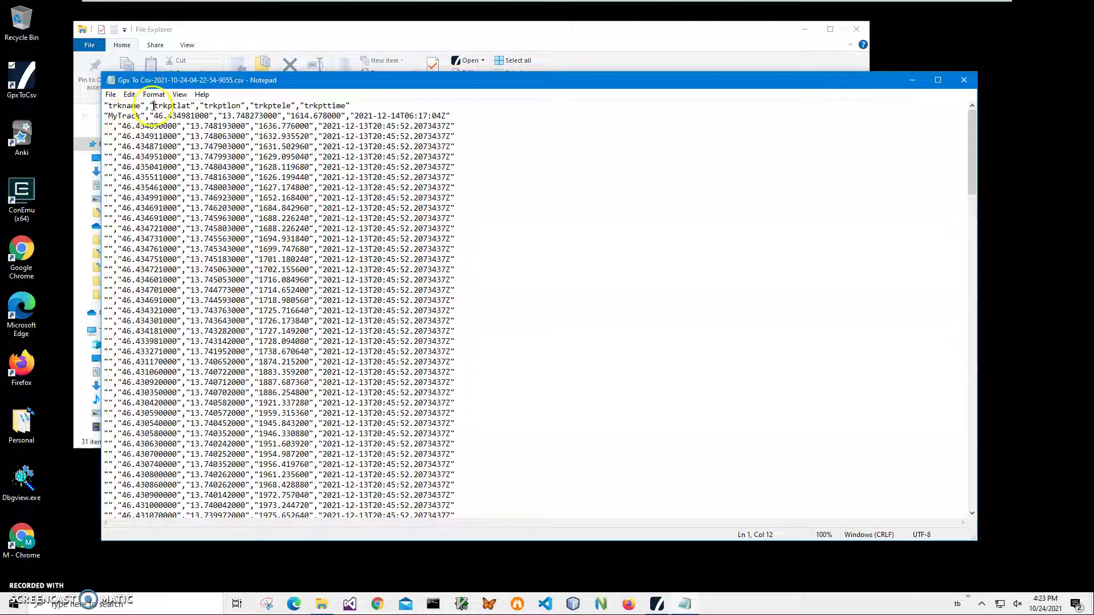
triple_click(152, 104)
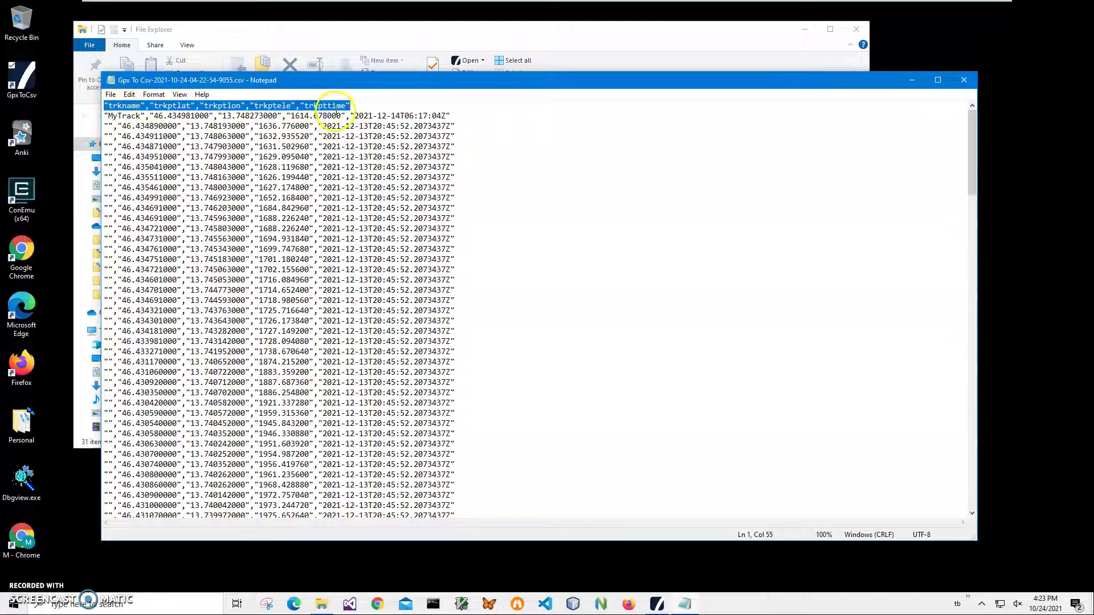
click(359, 146)
drag(971, 147, 1004, 76)
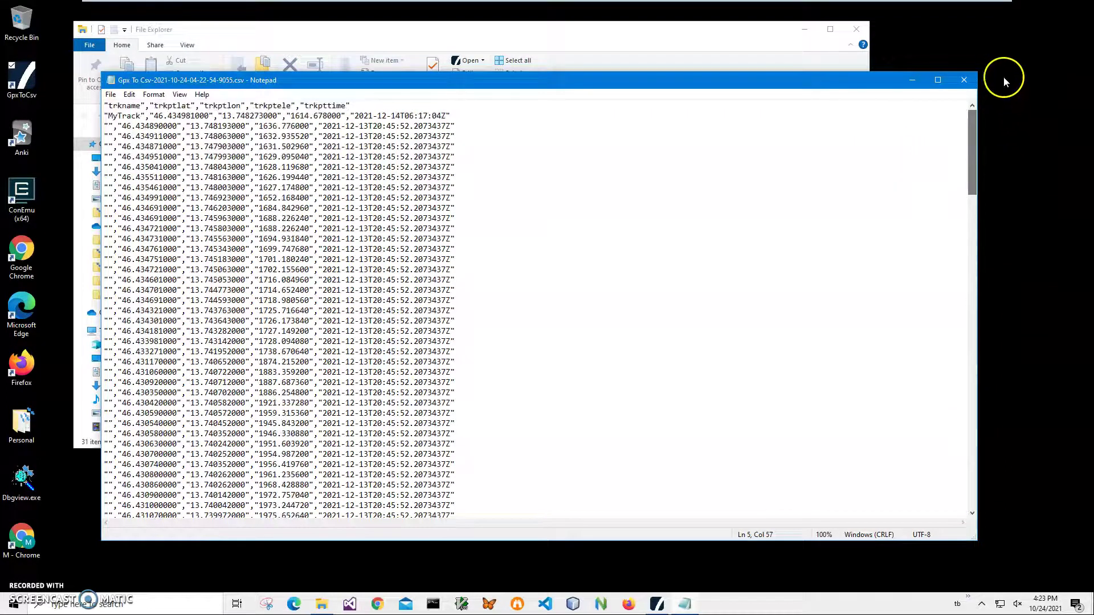
click(964, 80)
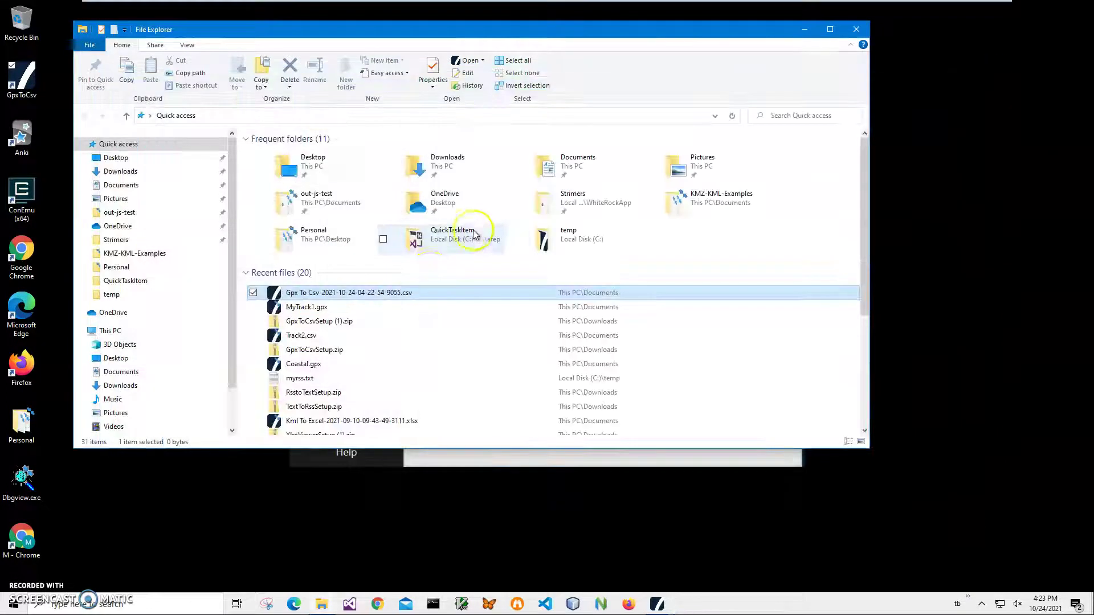
Step: Open the CSV maximized in Csv Viewer and sort by trkptele, then trkptlat
double_click(412, 292)
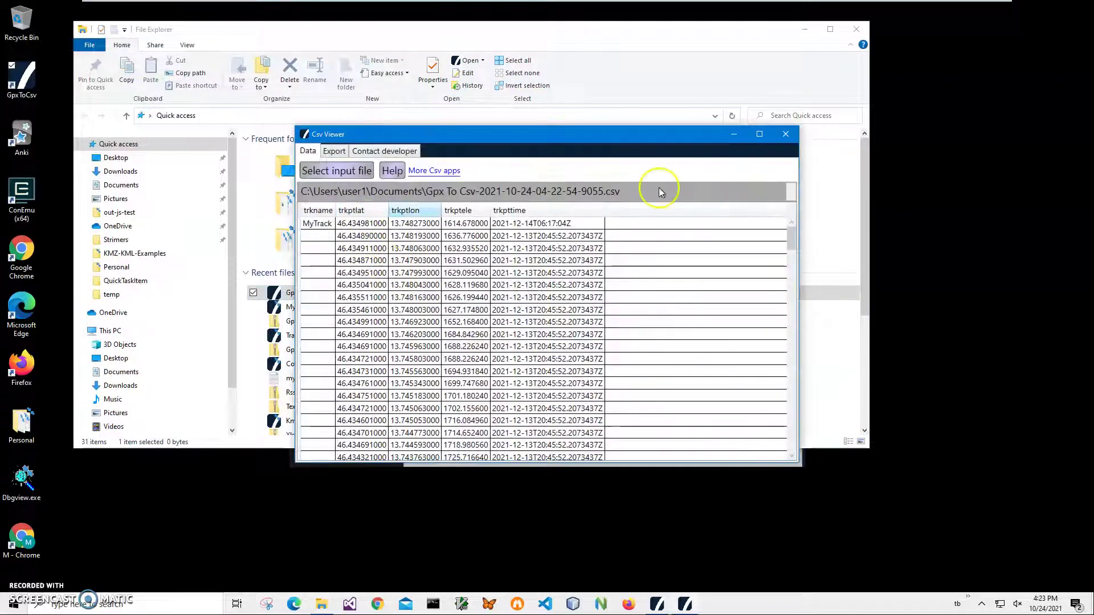
click(759, 133)
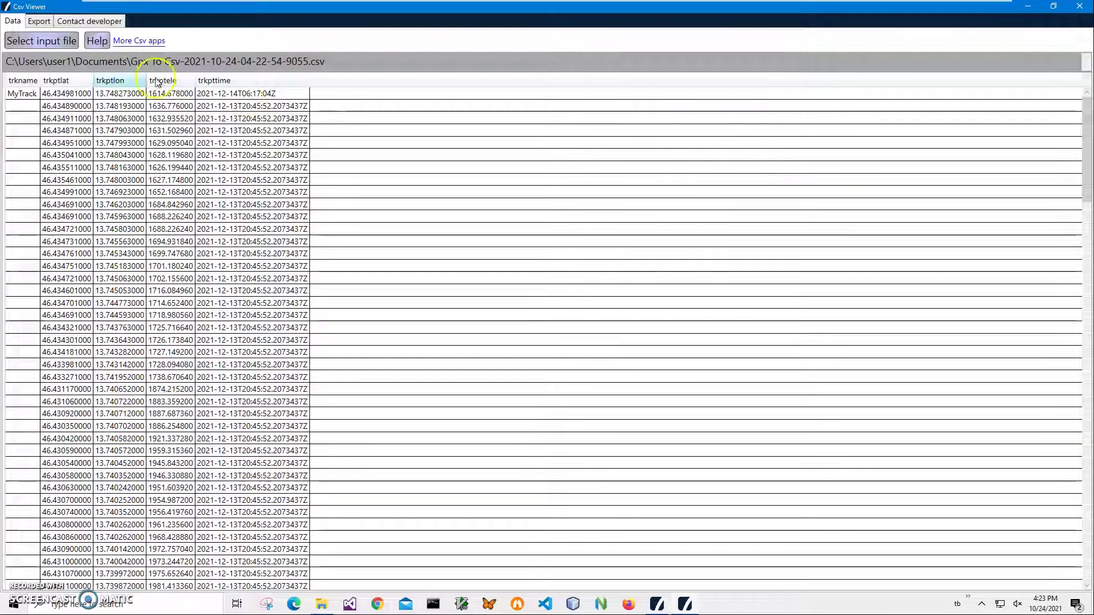
click(158, 81)
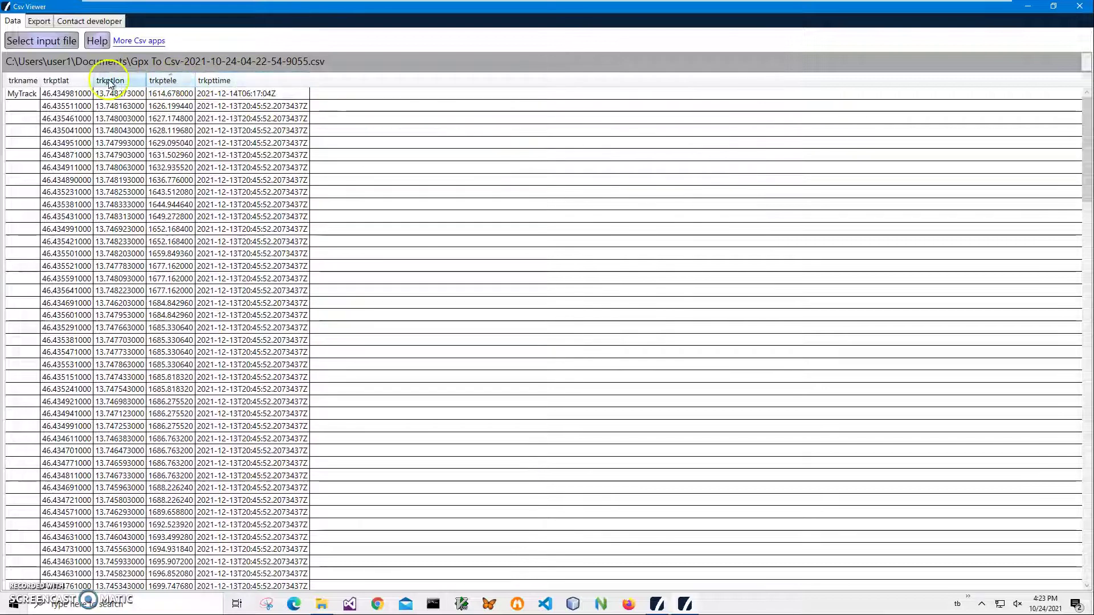
click(56, 81)
Step: Check Csv Viewer's export choices, return to the data table, then reselect the CSV in Recent files
click(38, 21)
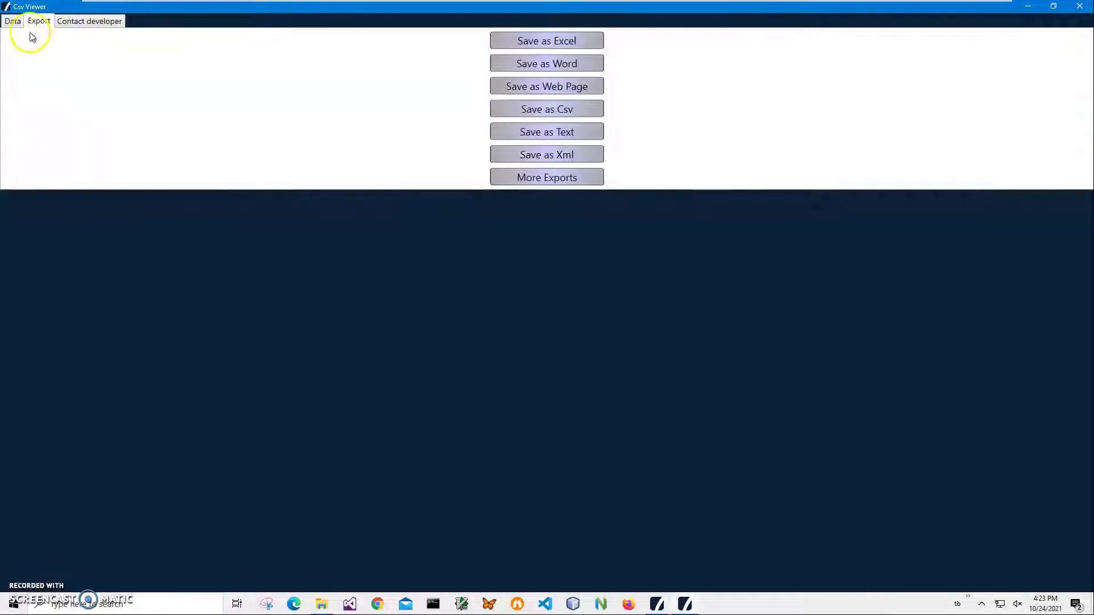
click(12, 21)
click(257, 217)
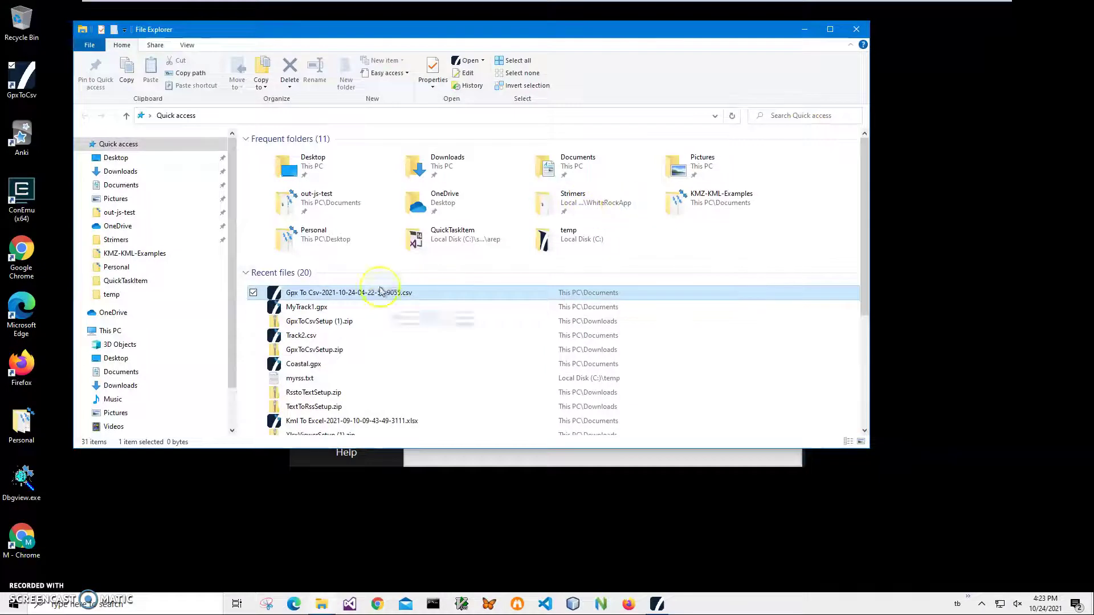
click(379, 292)
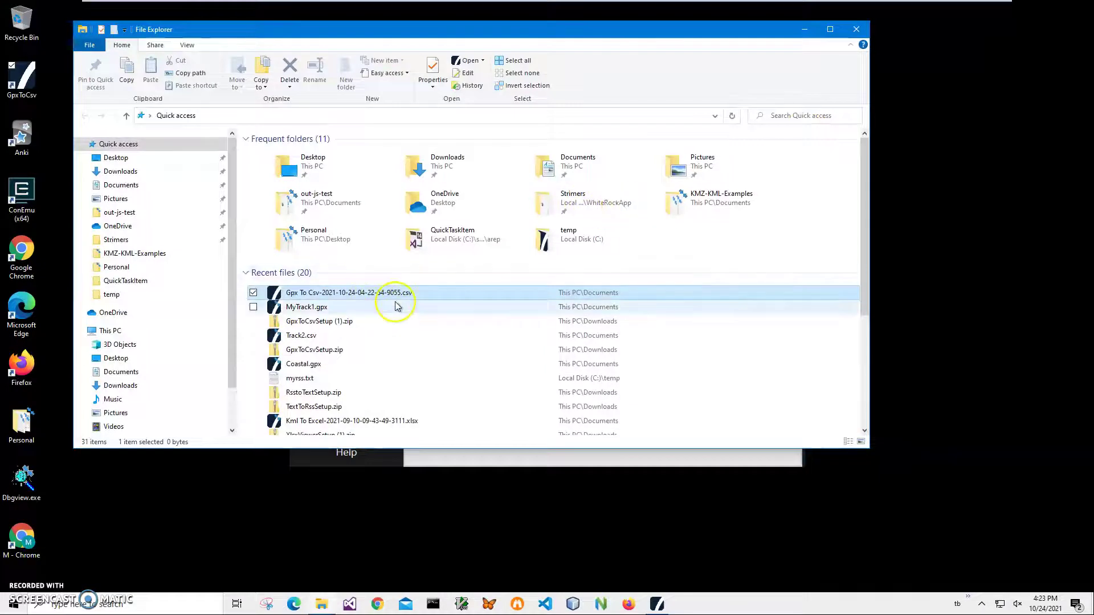